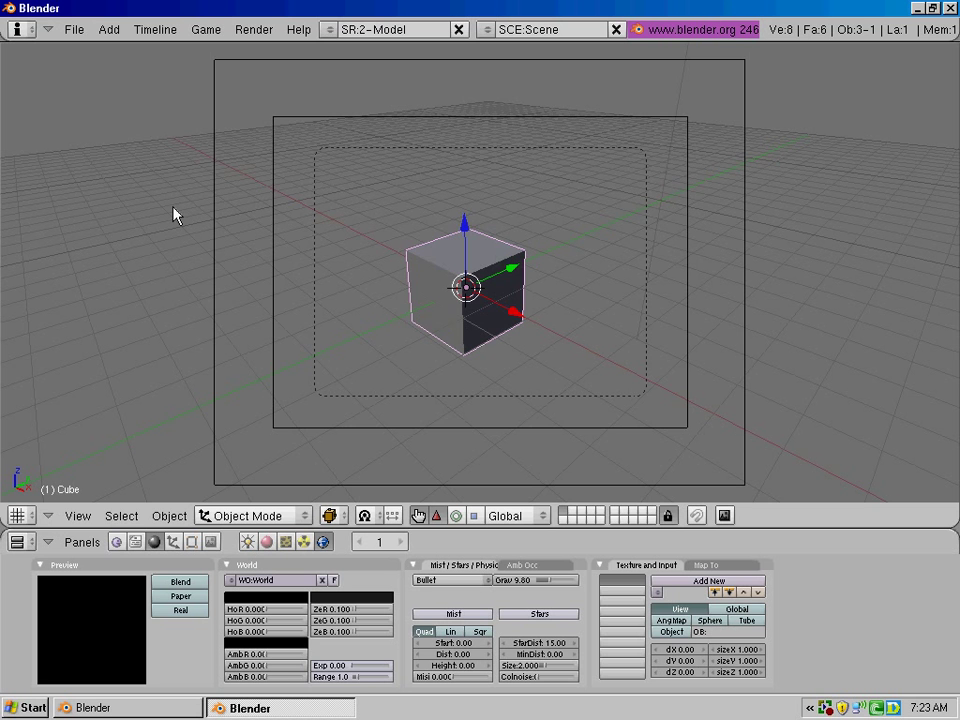
Move the cube -1 unit along the X axis in the front view.
key("KP_7")
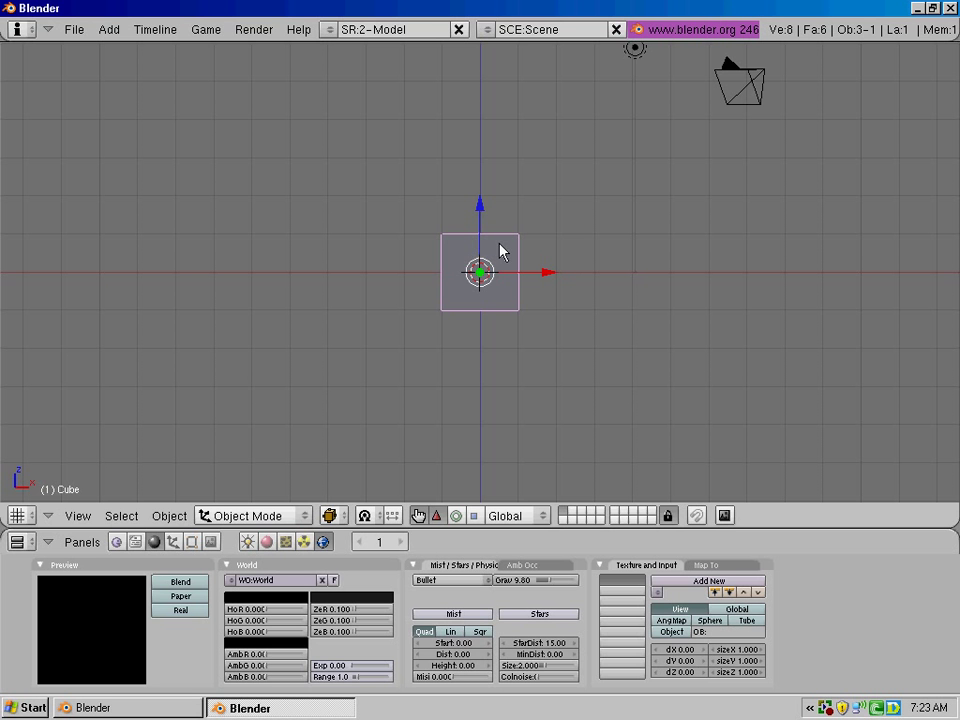
left_click(550, 275)
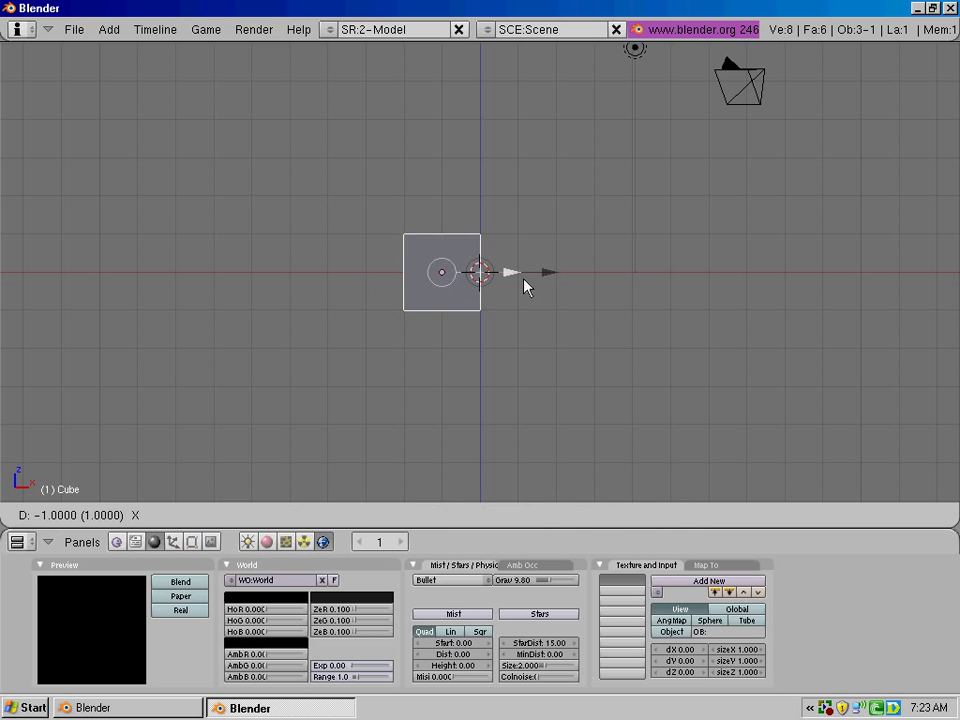
left_click(521, 283)
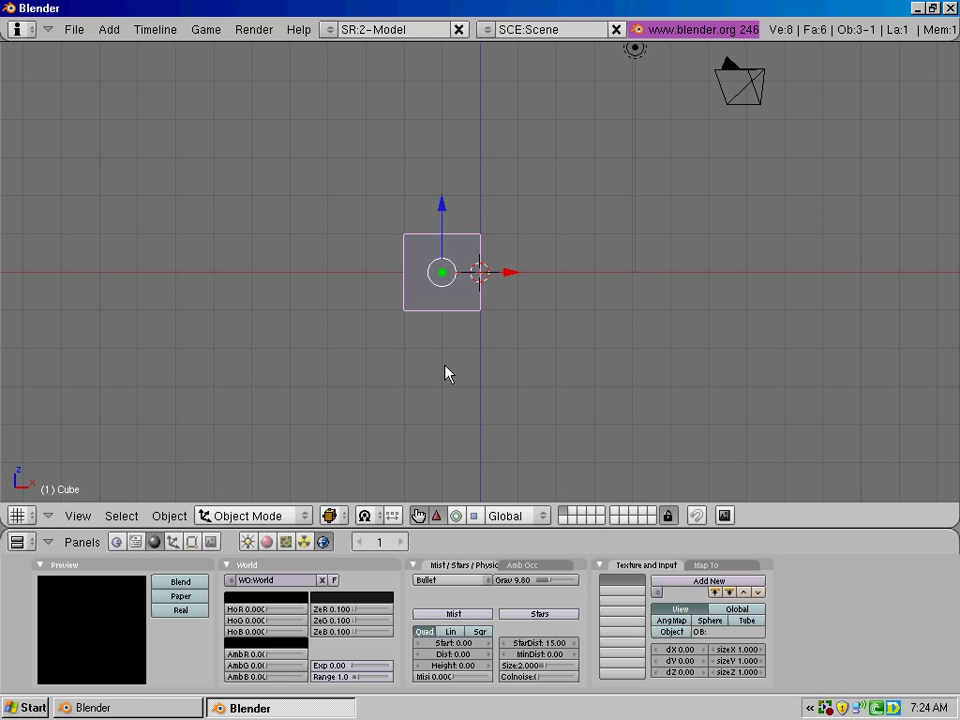
Extrude the four vertices on the cube's right side outward by one cube width in Edit Mode.
key("Tab")
key("z")
right_click(476, 227)
left_click_drag(473, 200, 504, 402)
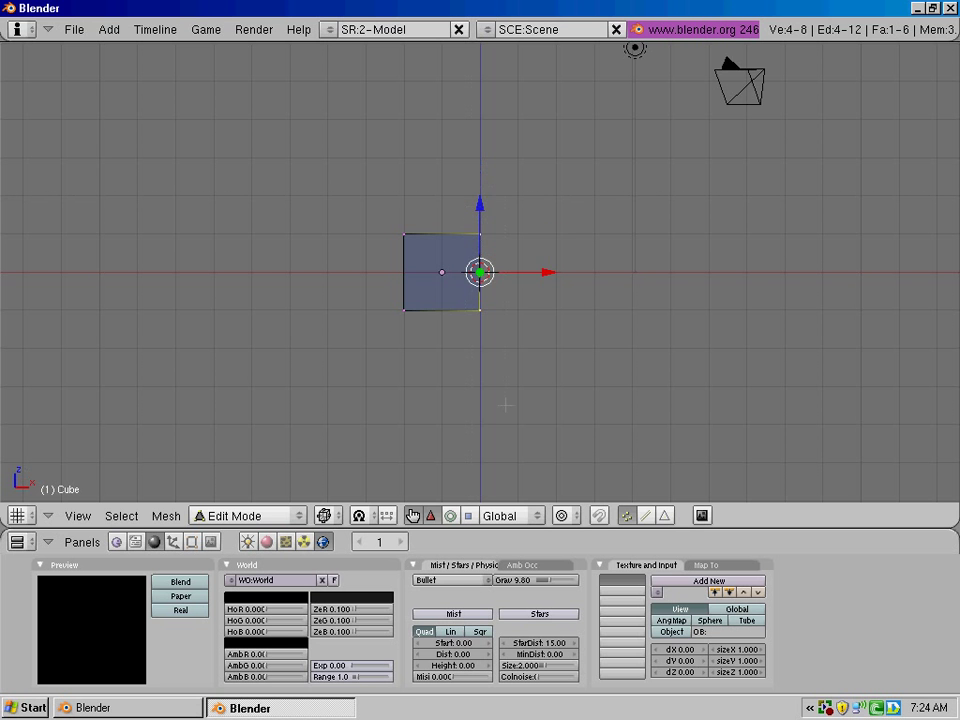
key("KP_6")
key("KP_6")
key("KP_8")
key("KP_1")
key("e")
key("Return")
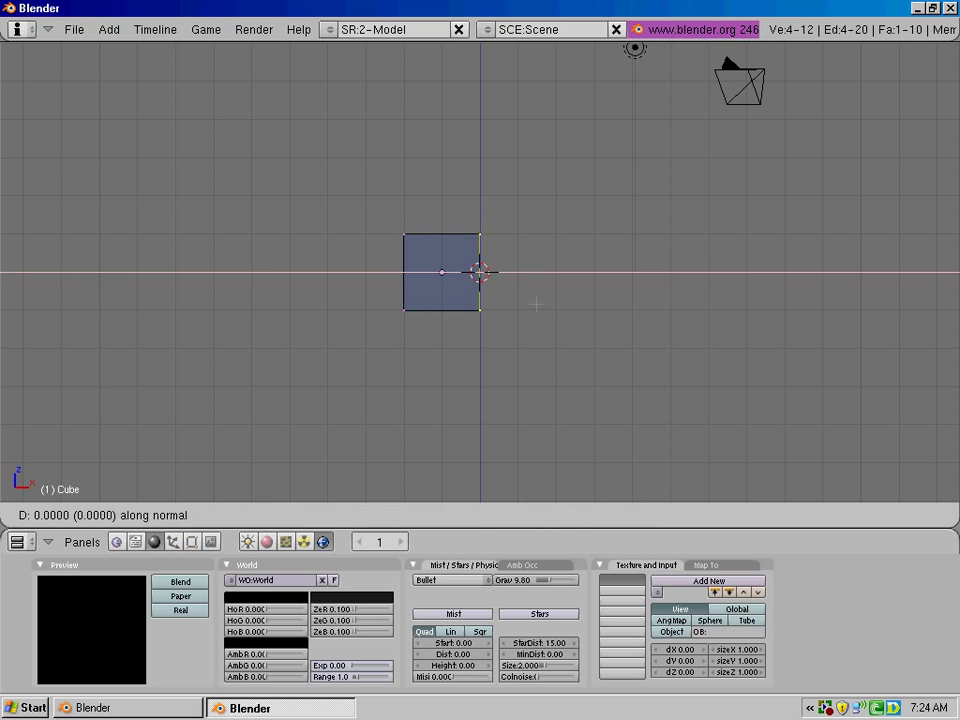
key("1")
key("Return")
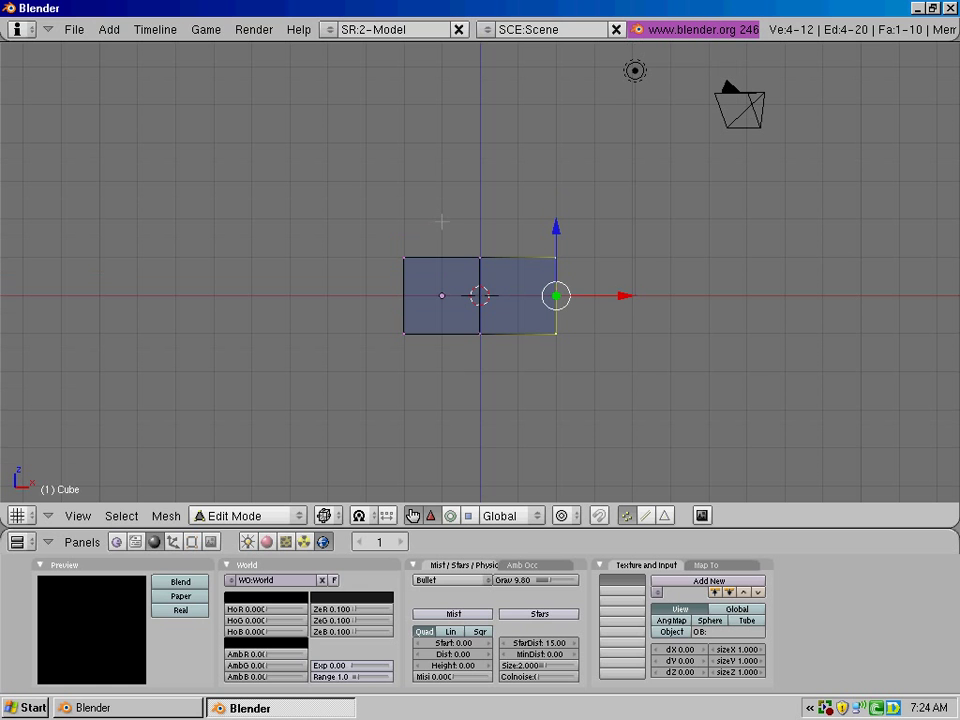
Extrude the block's top face upward twice by 2 units each to build the torso.
middle_click_drag(448, 221, 430, 335, "shift")
right_click(407, 370)
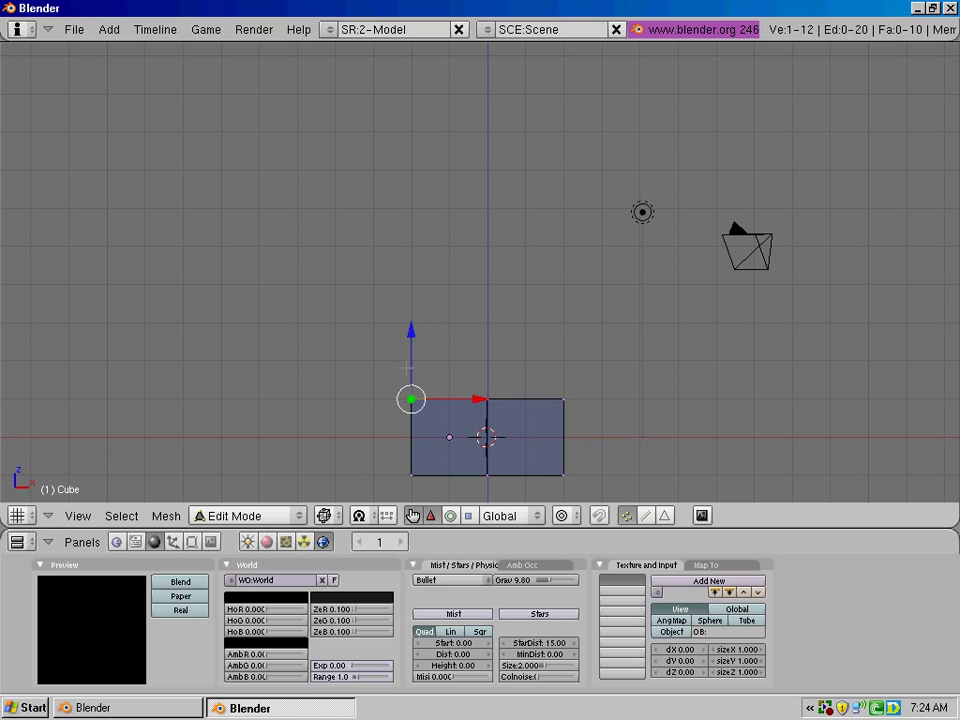
left_click_drag(345, 294, 600, 428)
key("e")
key("Return")
key("Return")
key("e")
key("Return")
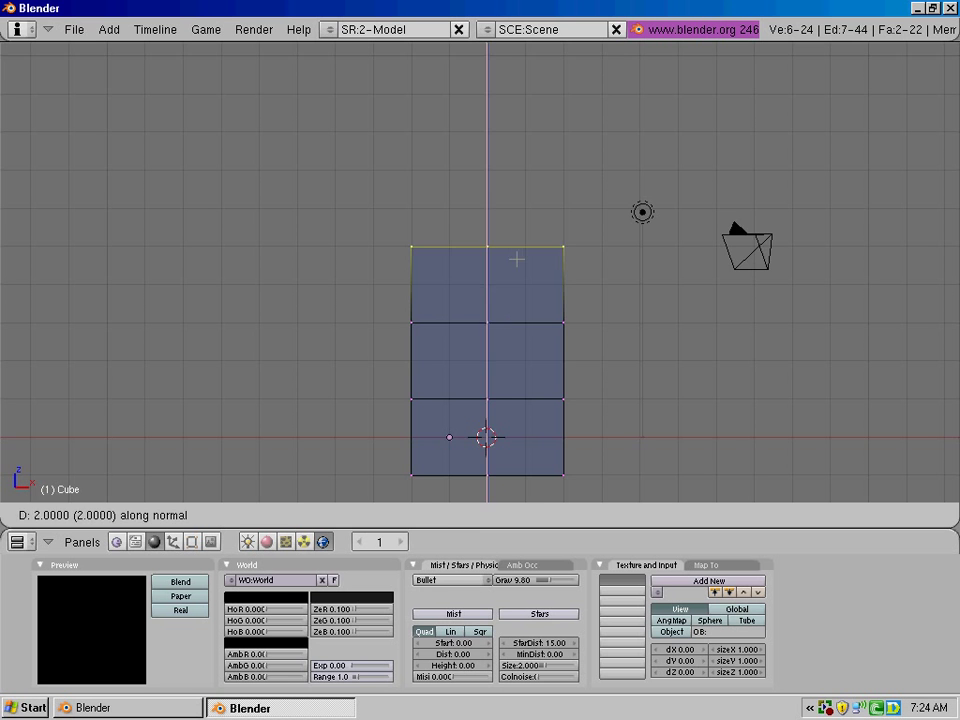
key("Return")
Check the torso block's overall shape in Object Mode.
scroll(572, 380, "down", 1, "shift")
scroll(572, 380, "down", 1, "shift")
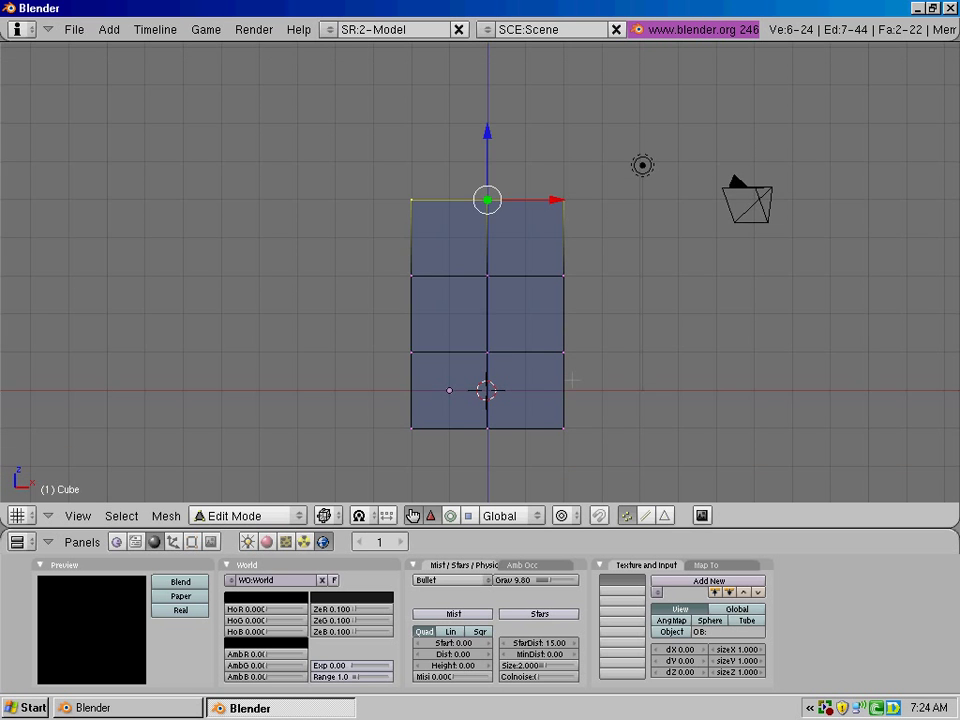
scroll(572, 380, "down", 1)
scroll(519, 341, "down", 1, "shift")
scroll(519, 341, "down", 1, "shift")
scroll(519, 341, "up", 1)
scroll(519, 341, "down", 2)
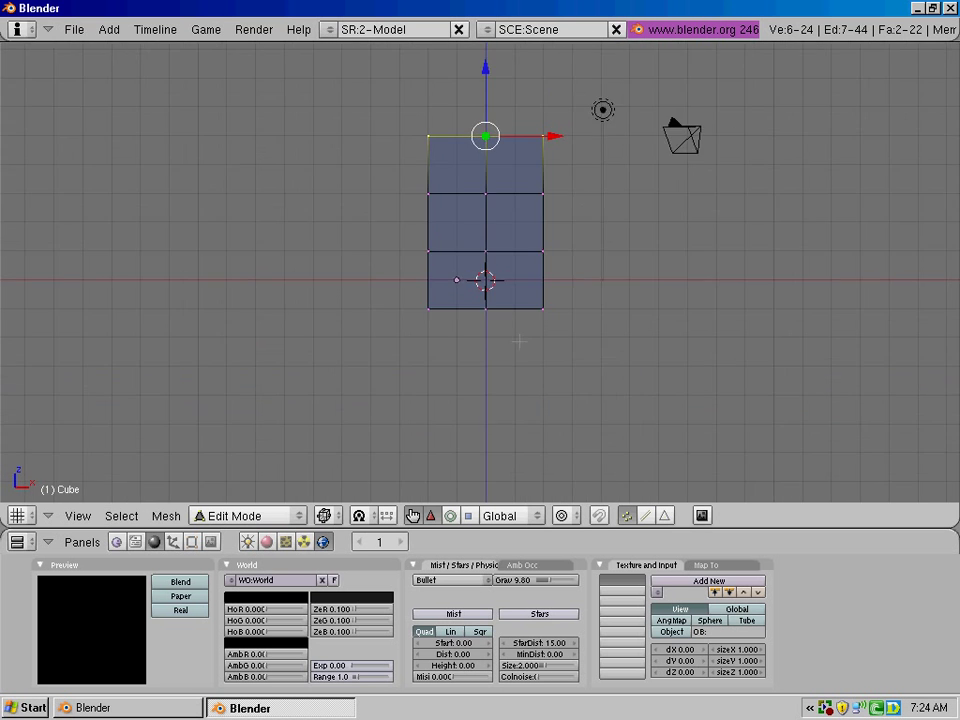
scroll(519, 341, "up", 2, "shift")
scroll(519, 335, "up", 3)
key("Tab")
key("KP_5")
key("KP_5")
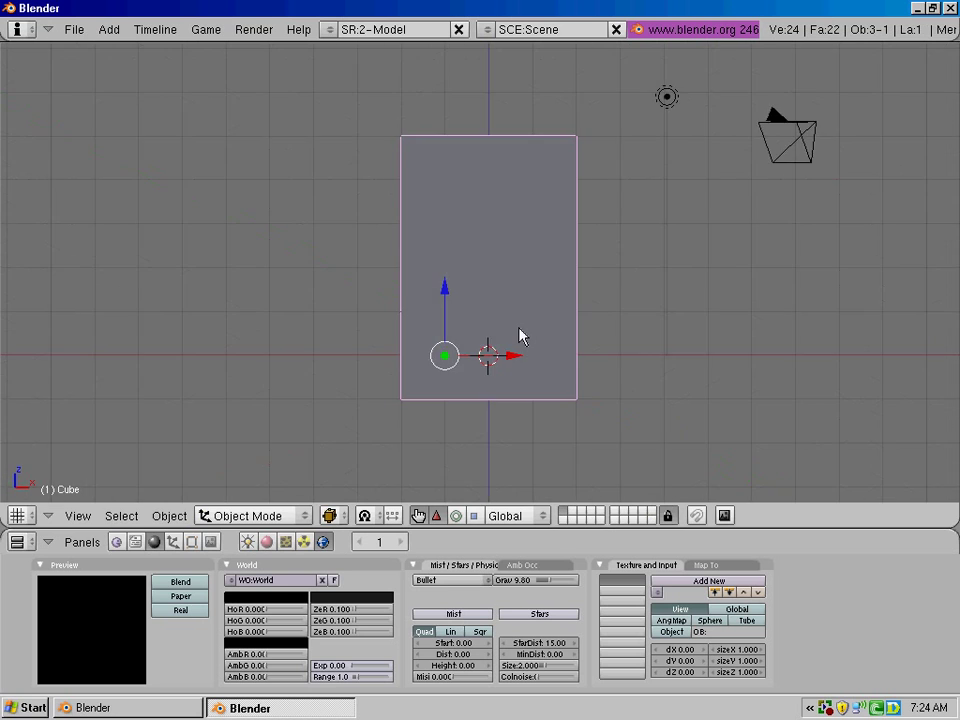
Extrude the underside of the torso's right half down about 3 units and shift its end about 1 unit outward as the upper leg.
key("Tab")
scroll(519, 337, "down", 1)
scroll(519, 328, "down", 1, "shift")
right_click(493, 321)
key("b")
left_click_drag(462, 304, 691, 408)
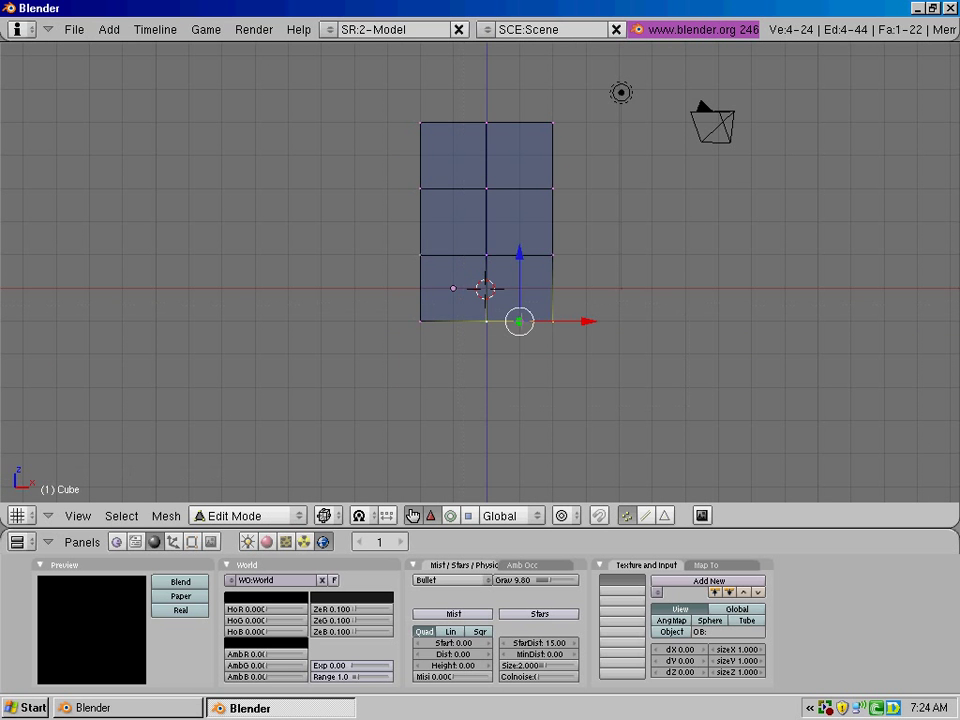
key("KP_Decimal")
key("KP_5")
key("KP_5")
key("KP_4")
key("KP_2")
key("z")
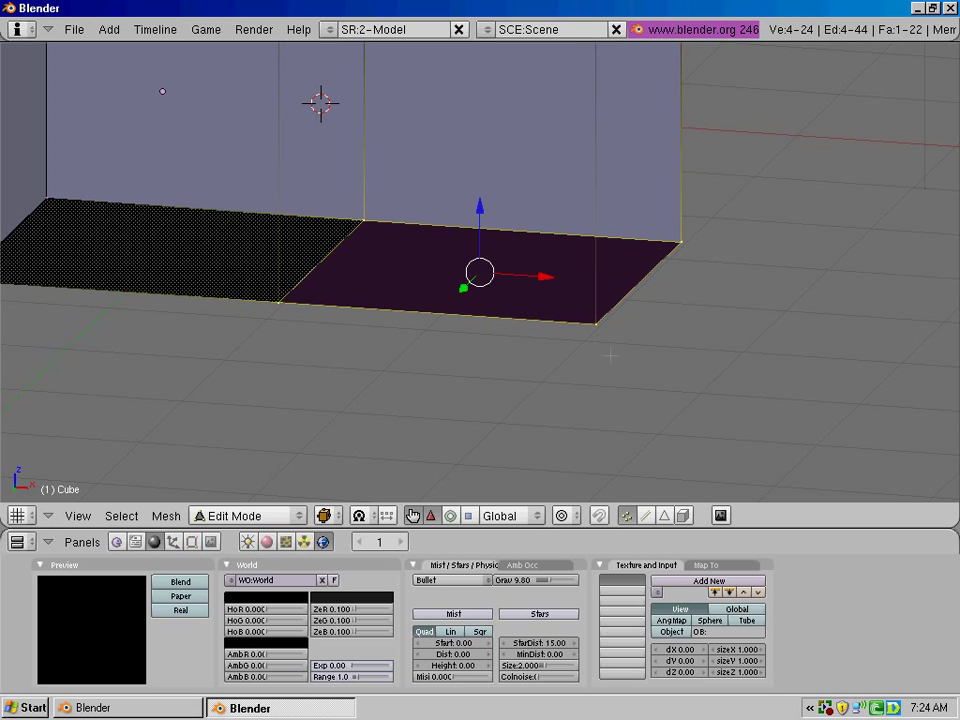
key("KP_1")
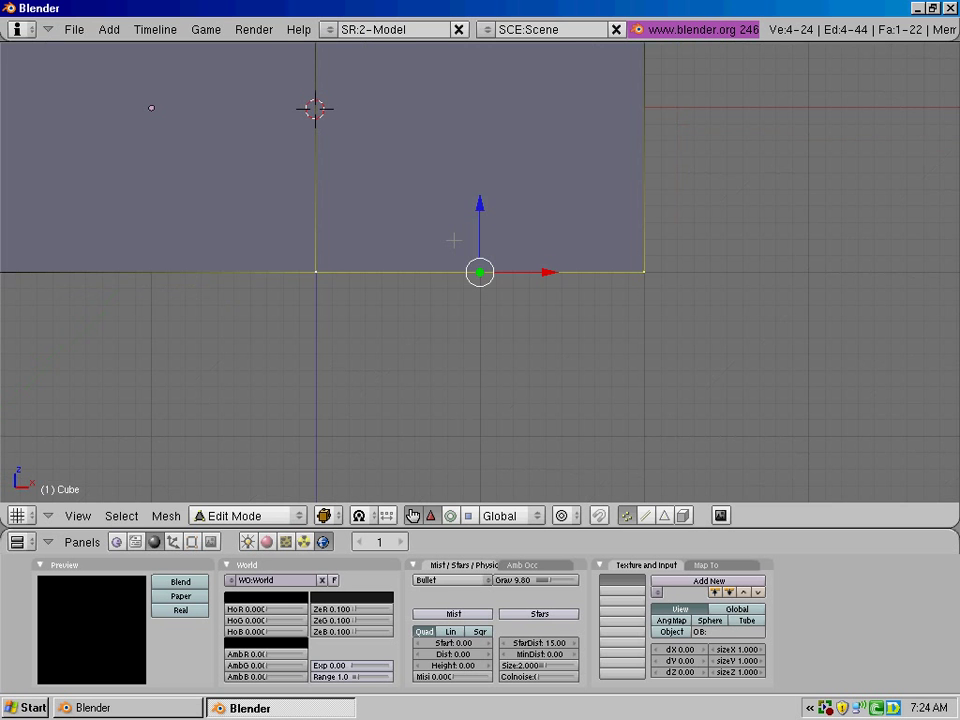
scroll(453, 240, "down", 5)
scroll(478, 252, "down", 2, "ctrl")
scroll(480, 252, "down", 2)
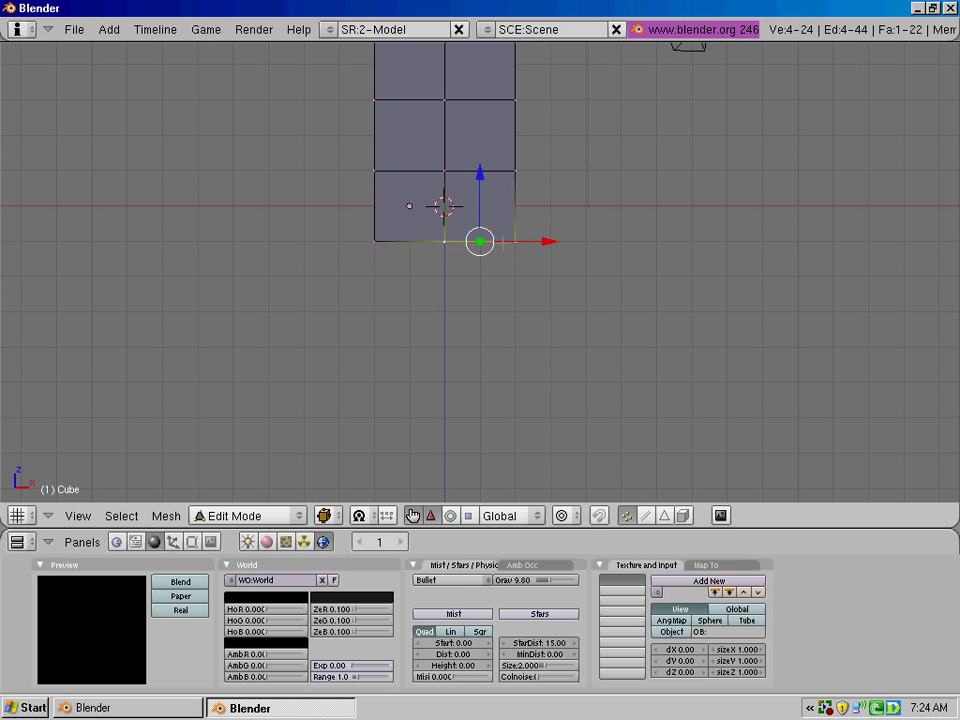
key("e")
left_click(501, 212)
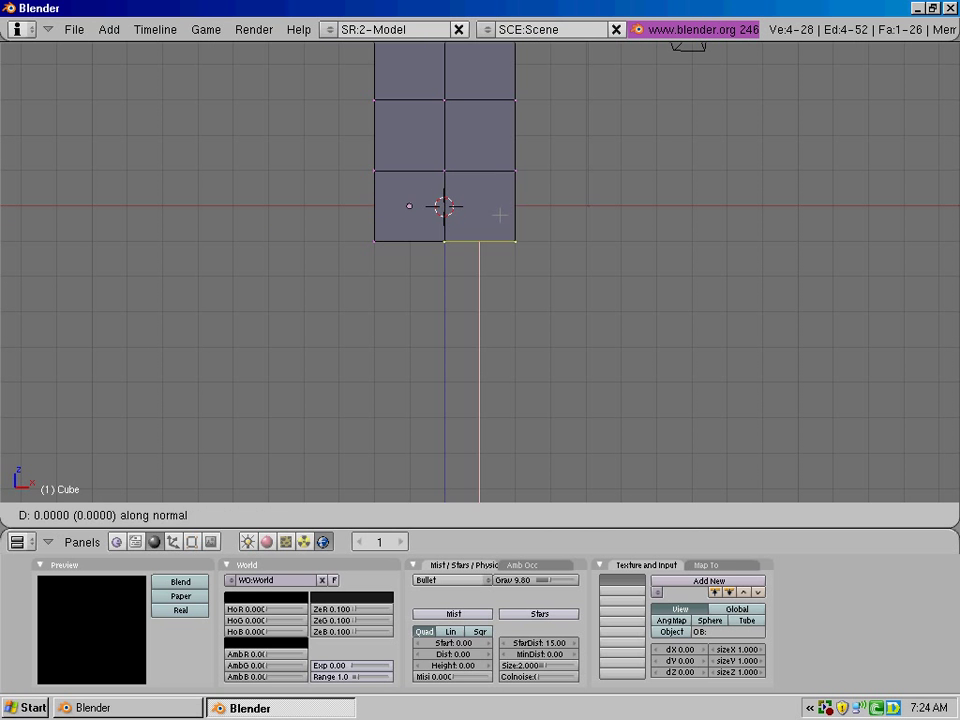
left_click(499, 317)
scroll(503, 309, "down", 3, "ctrl")
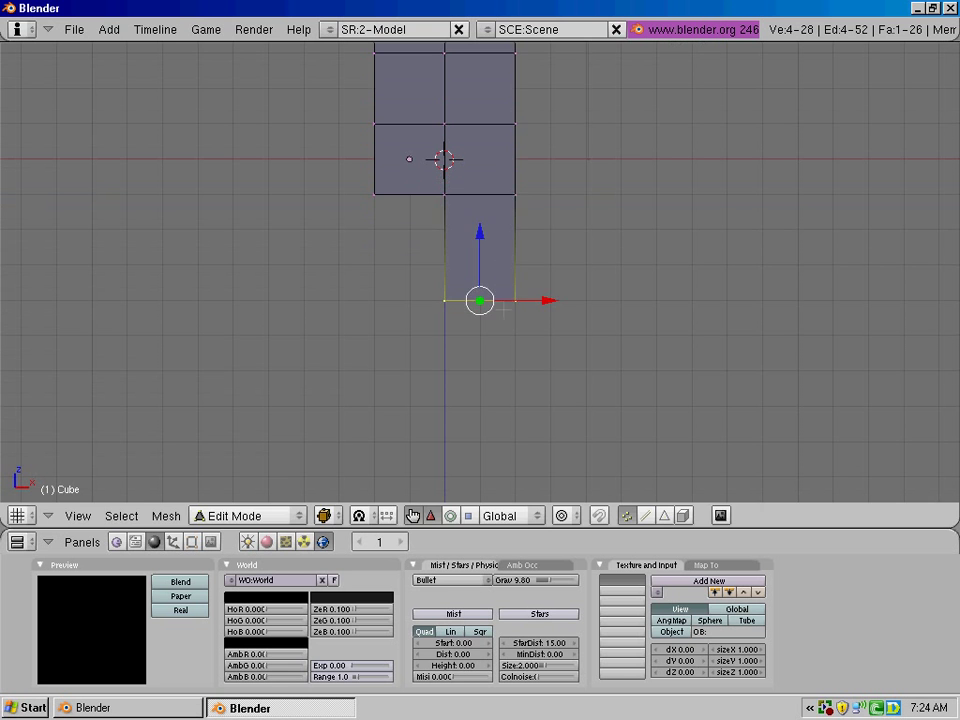
left_click_drag(546, 300, 580, 300)
scroll(580, 300, "down", 3, "ctrl")
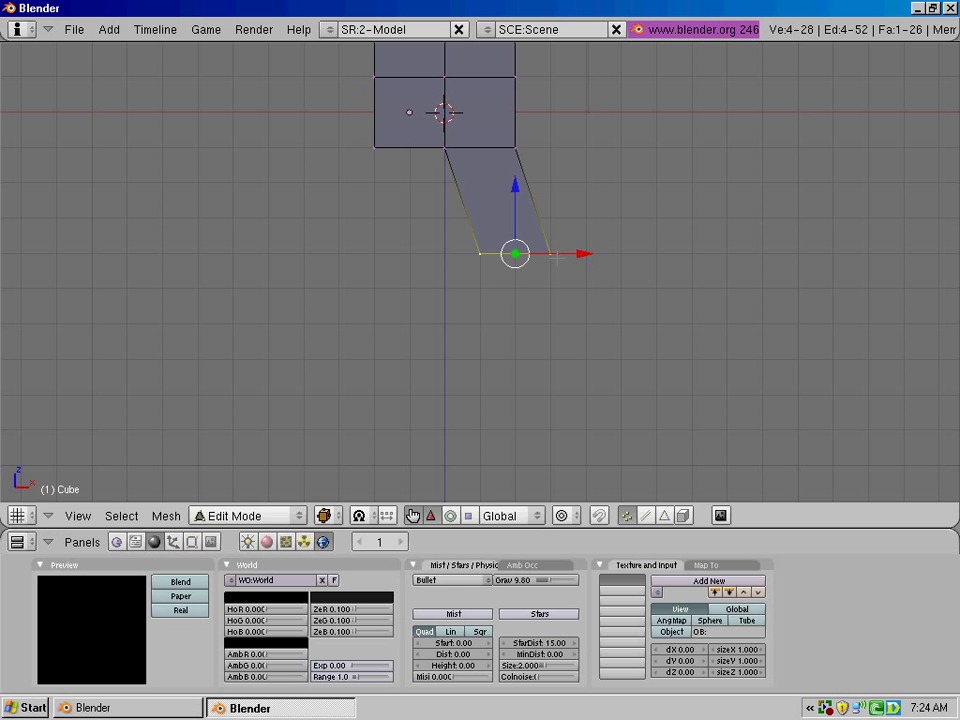
Extrude the right leg's lower end another 3 units down and shift it about 1 unit outward as the lower leg.
key("e")
left_click(569, 362)
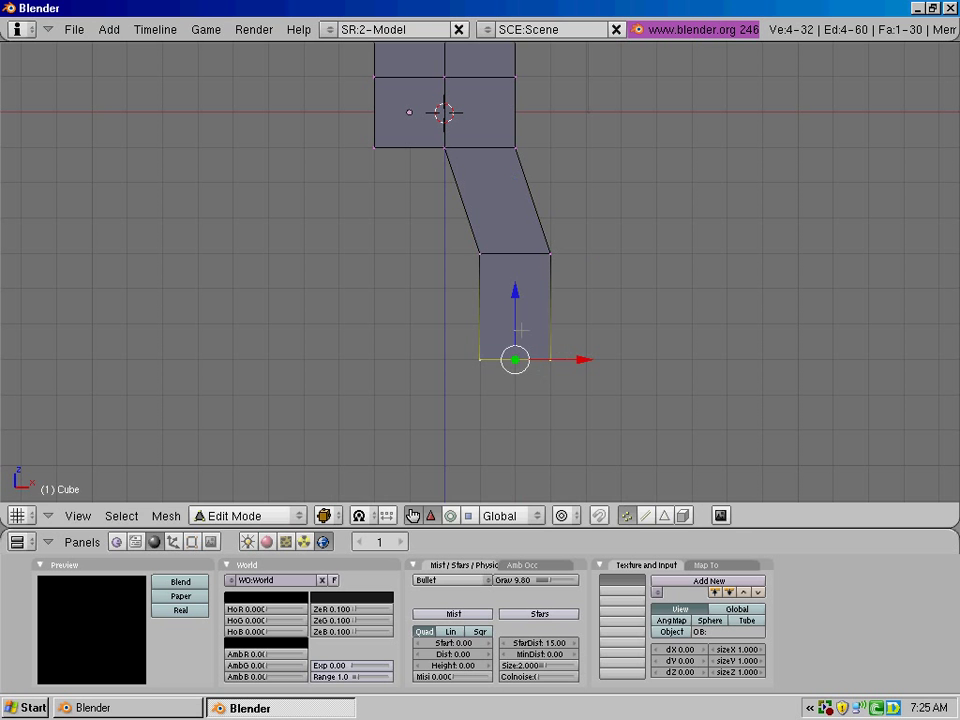
left_click_drag(569, 363, 588, 360, "ctrl")
scroll(585, 350, "down", 1, "shift")
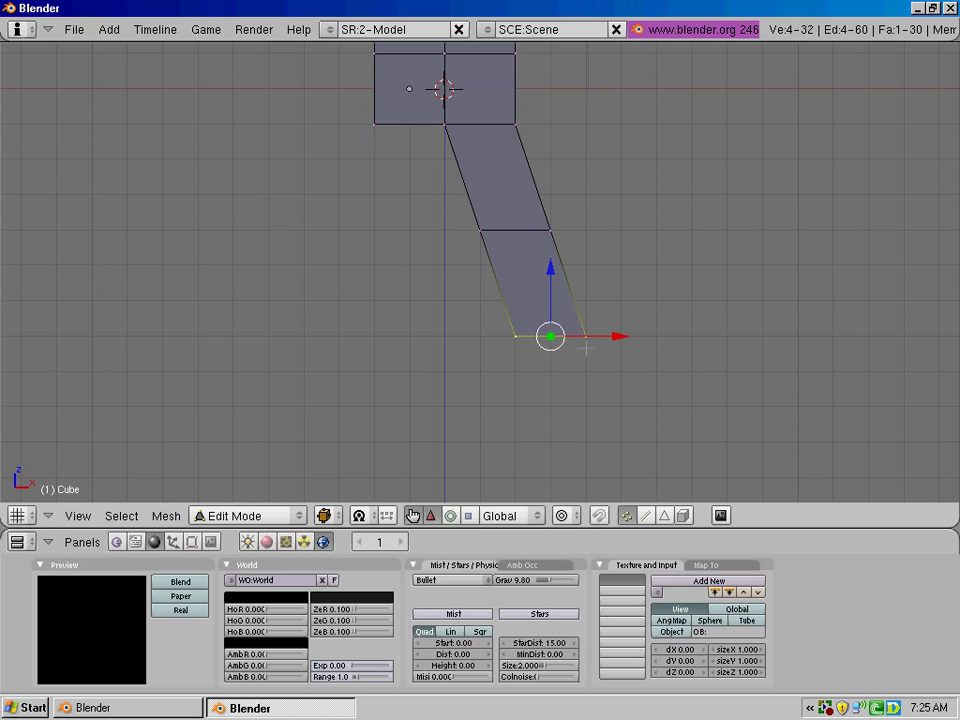
Extrude the underside of the torso's left half downward twice by about 3 units each as the left leg.
scroll(583, 355, "up", 2, "shift")
right_click(376, 192)
key("b")
left_click_drag(352, 150, 480, 206)
key("e")
left_click(430, 182)
left_click(462, 302, "ctrl")
key("e")
left_click(460, 304)
left_click(467, 408, "ctrl")
Slant the left leg to mirror the right one by moving its knee and foot vertices, then the foot alone, 1 unit outward.
right_click(376, 278)
key("b")
left_click_drag(296, 225, 470, 428)
left_click_drag(478, 330, 440, 330, "ctrl")
right_click(334, 376)
key("b")
left_click_drag(279, 337, 435, 428)
left_click_drag(444, 384, 409, 382, "ctrl")
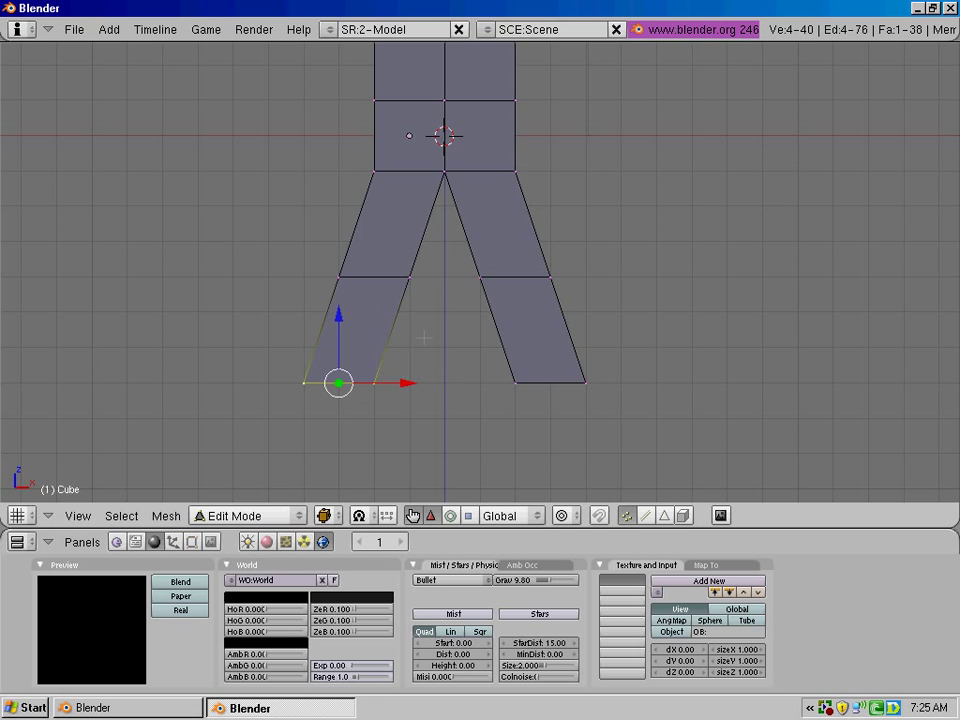
Extrude the torso's upper right side face outward twice by about 3 units each as the right arm.
scroll(427, 316, "up", 3, "shift")
scroll(426, 314, "down", 4)
scroll(424, 312, "up", 5, "shift")
scroll(422, 309, "up", 5)
scroll(422, 307, "up", 2, "ctrl")
right_click(442, 231)
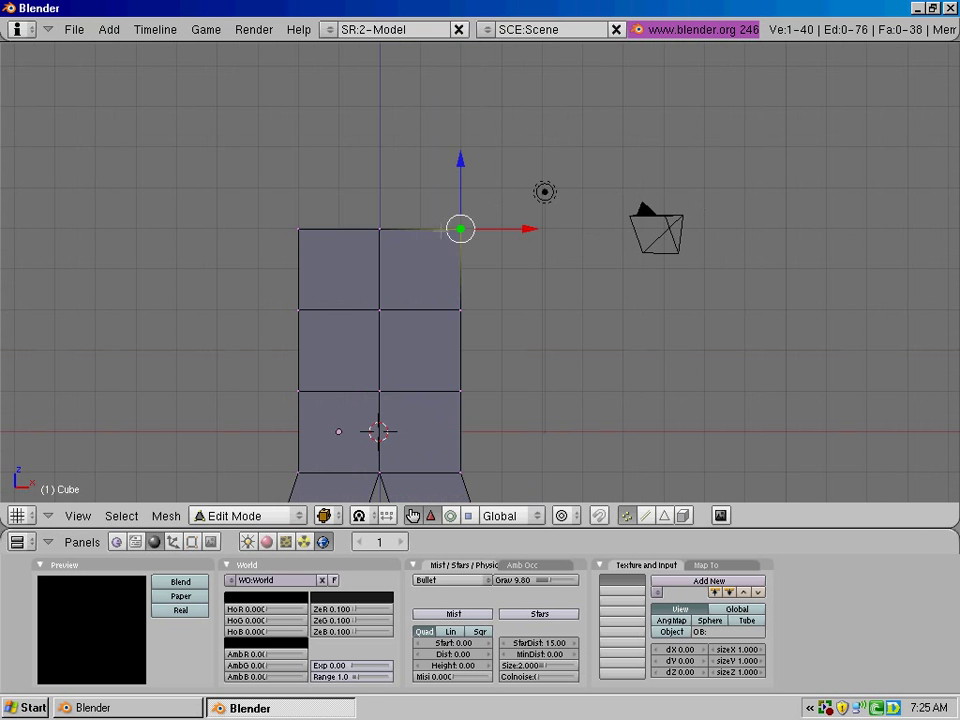
key("b")
left_click_drag(446, 197, 533, 362)
key("e")
left_click(479, 279)
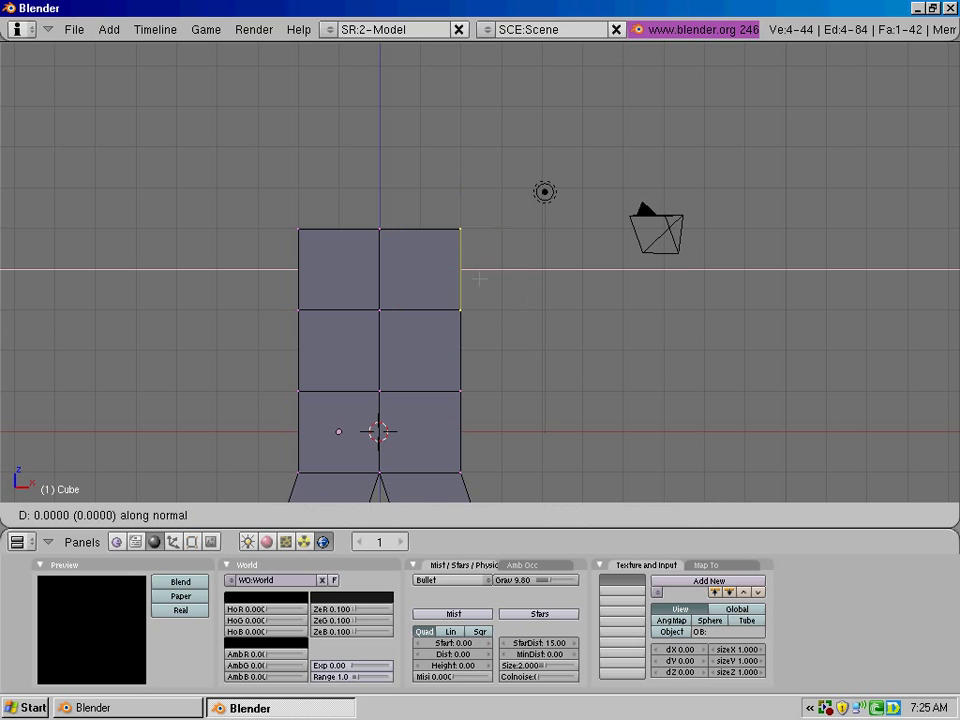
left_click(560, 279)
key("e")
left_click(565, 279)
left_click(701, 281)
Select the vertices of the torso's upper left side face.
scroll(516, 292, "down", 4, "ctrl")
right_click(401, 206)
key("b")
left_click_drag(367, 193, 437, 346)
key("r")
key("Escape")
key("g")
key("Escape")
Extrude the selected side face outward twice by about 3 units each as the left arm.
key("e")
left_click(467, 315)
left_click(368, 295)
key("e")
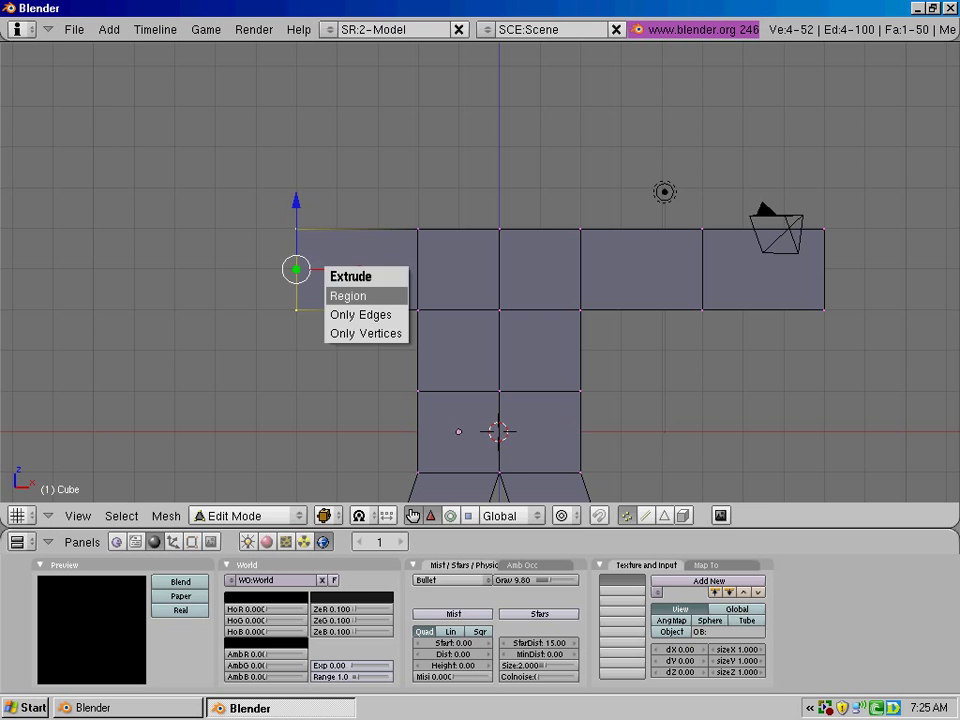
left_click(368, 296)
left_click(268, 287)
Leave Edit Mode and look at the whole figure through the camera.
scroll(477, 348, "down", 3, "shift")
scroll(478, 345, "down", 3)
scroll(478, 345, "down", 1, "shift")
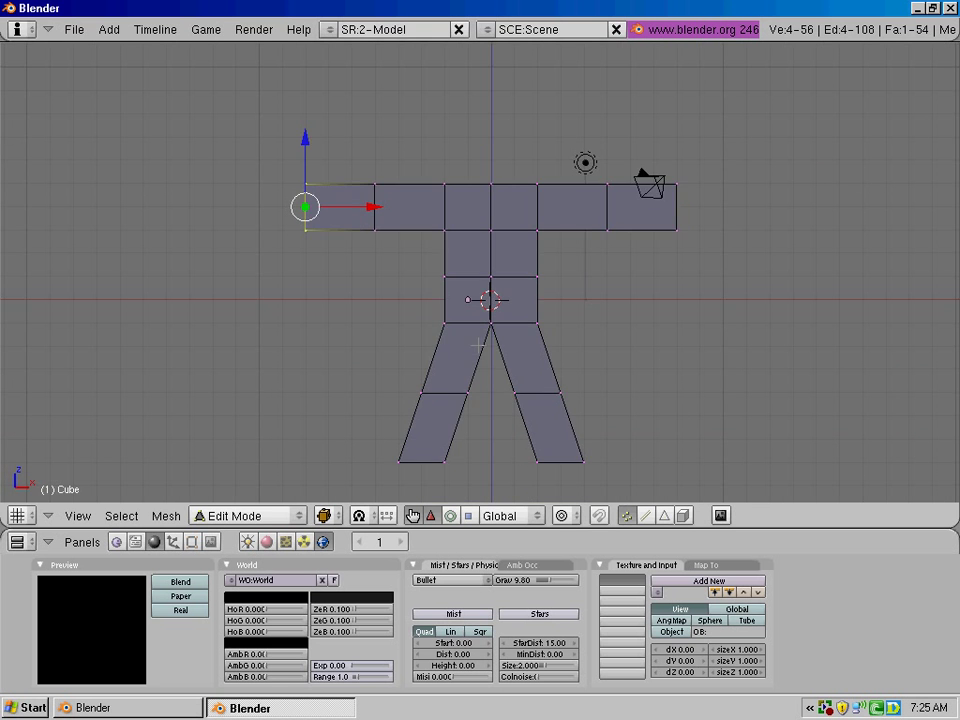
key("Tab")
key("KP_0")
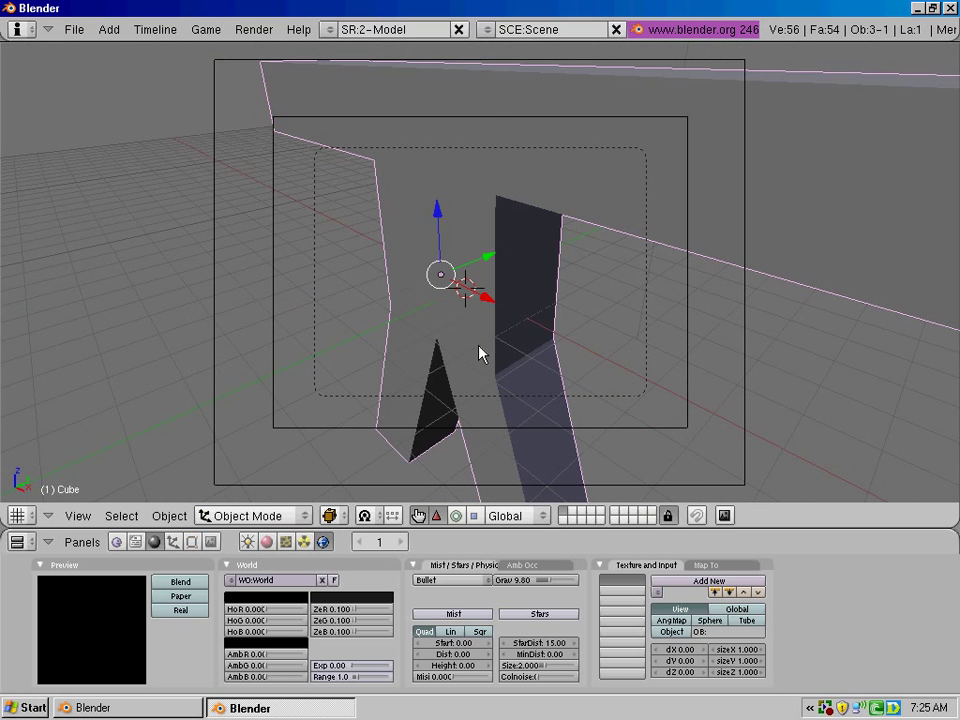
Try scaling the figure down about its off-centre origin, and undo the scaling.
key("s")
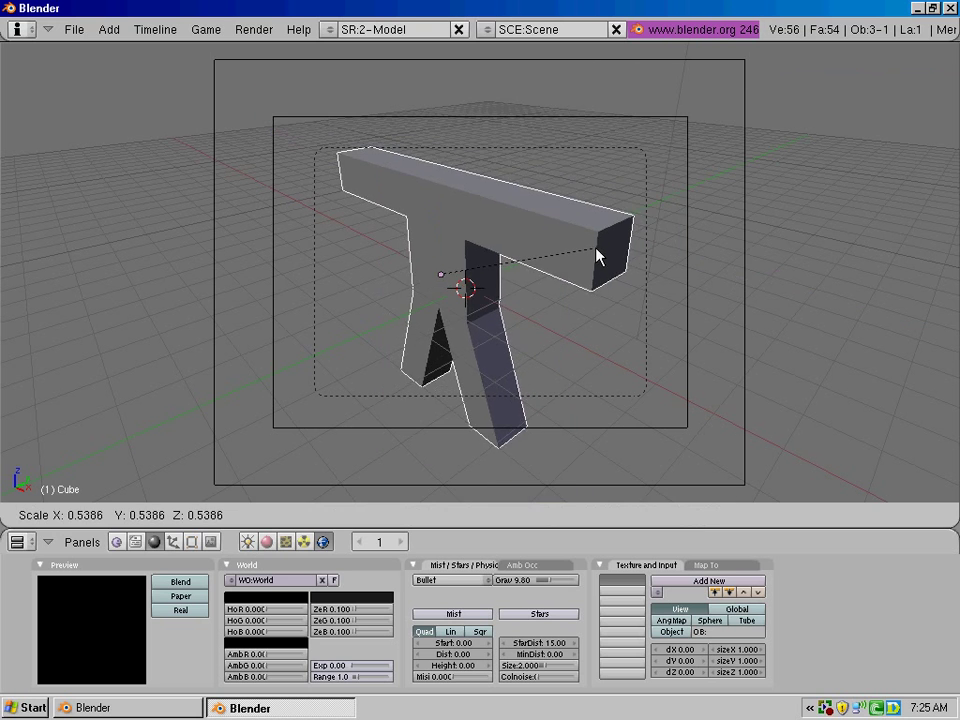
left_click(590, 255)
key("s")
left_click(566, 253)
key("KP_1")
scroll(566, 253, "up", 4)
key("s")
right_click(704, 171)
key("ctrl+z")
key("ctrl+z")
Move the figure's origin to the centre of its mesh with Center New.
scroll(613, 343, "down", 4)
left_click(192, 541)
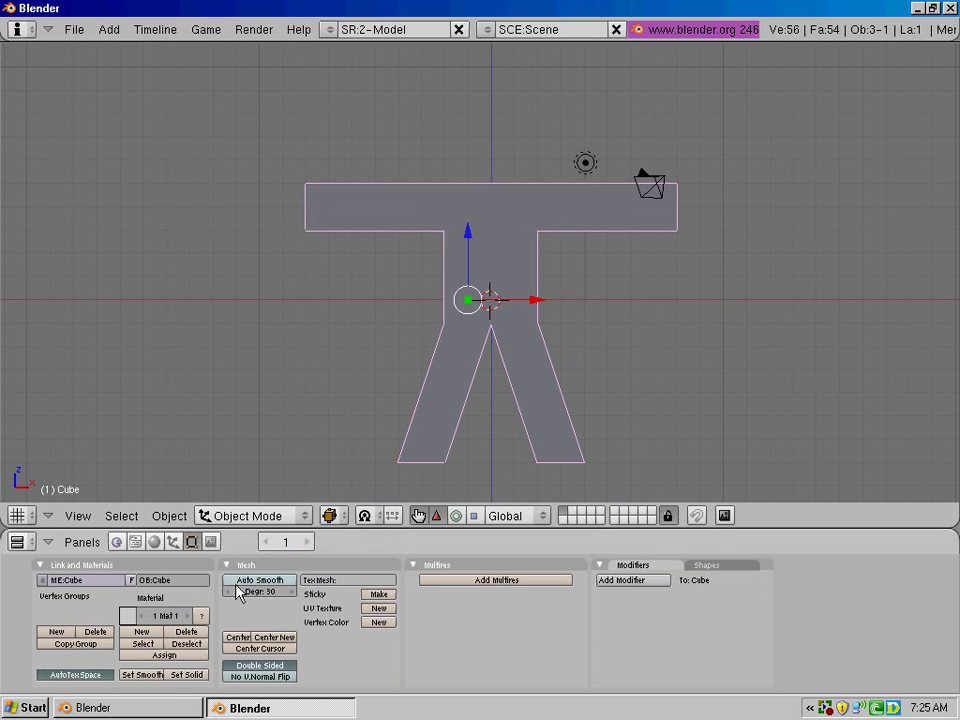
left_click(276, 638)
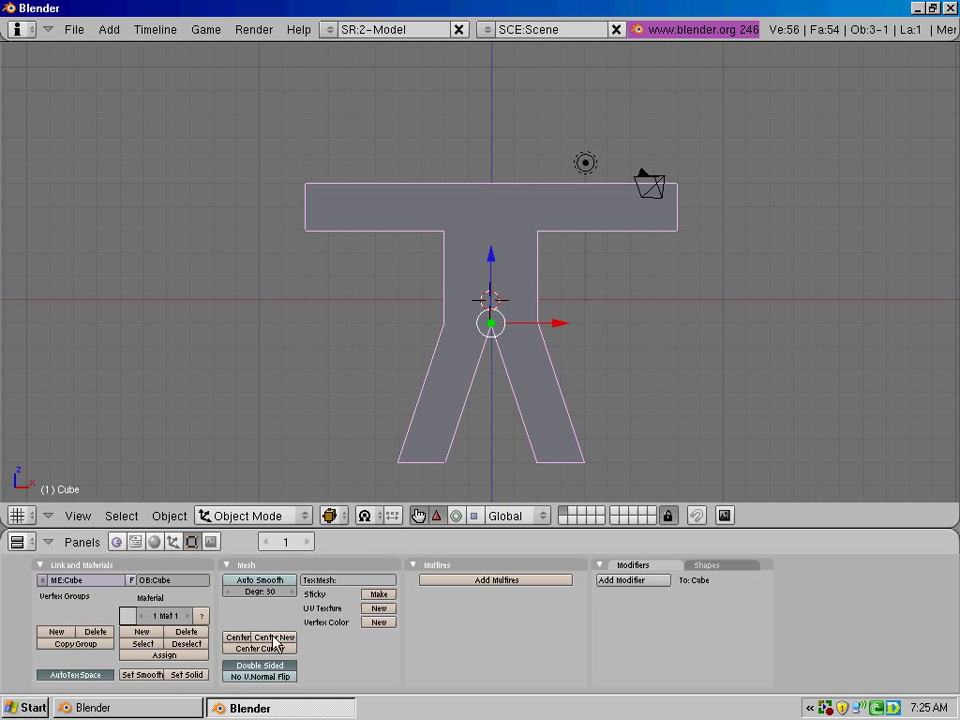
Scale the figure down to about half its size and check its fit in the camera view.
key("s")
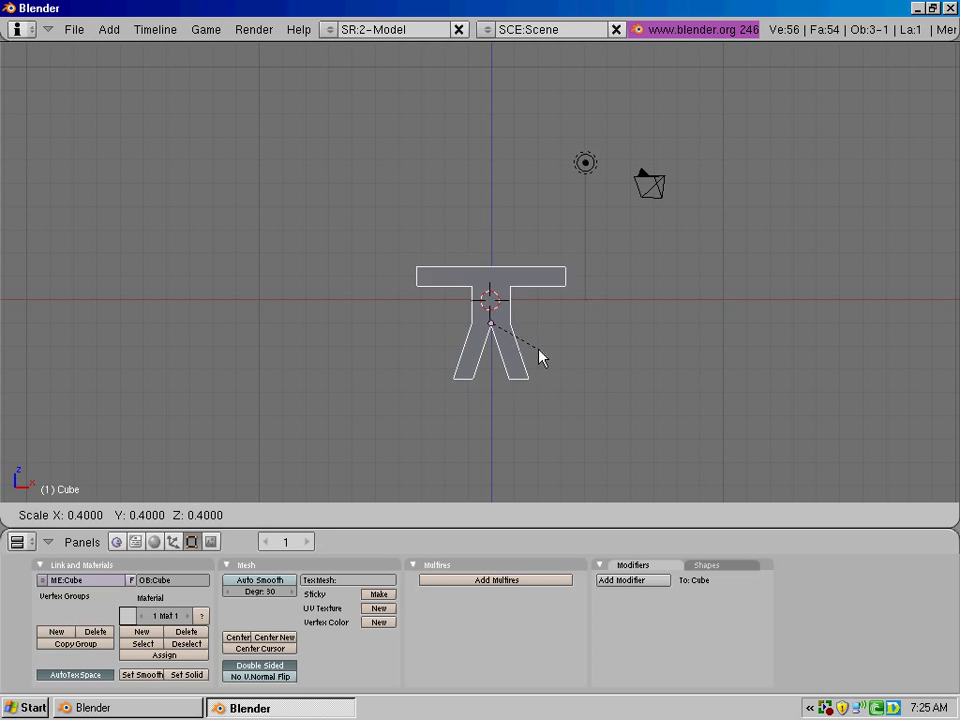
left_click(541, 359)
key("KP_0")
key("z")
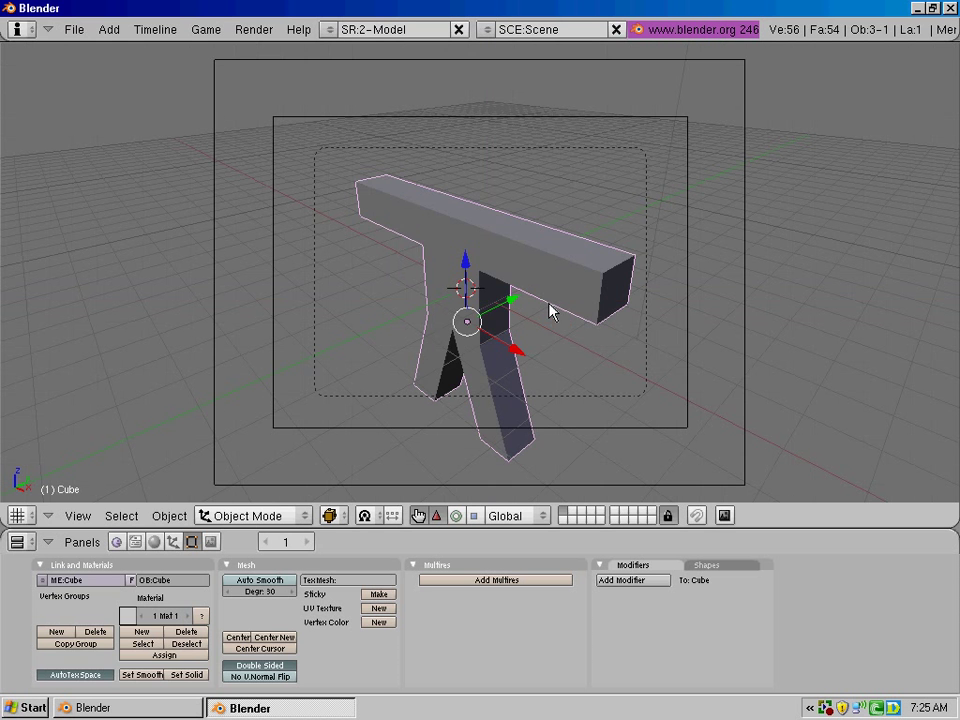
Trackball-rotate the camera so the whole figure sits within the camera frame, and return to the top view.
right_click(737, 323)
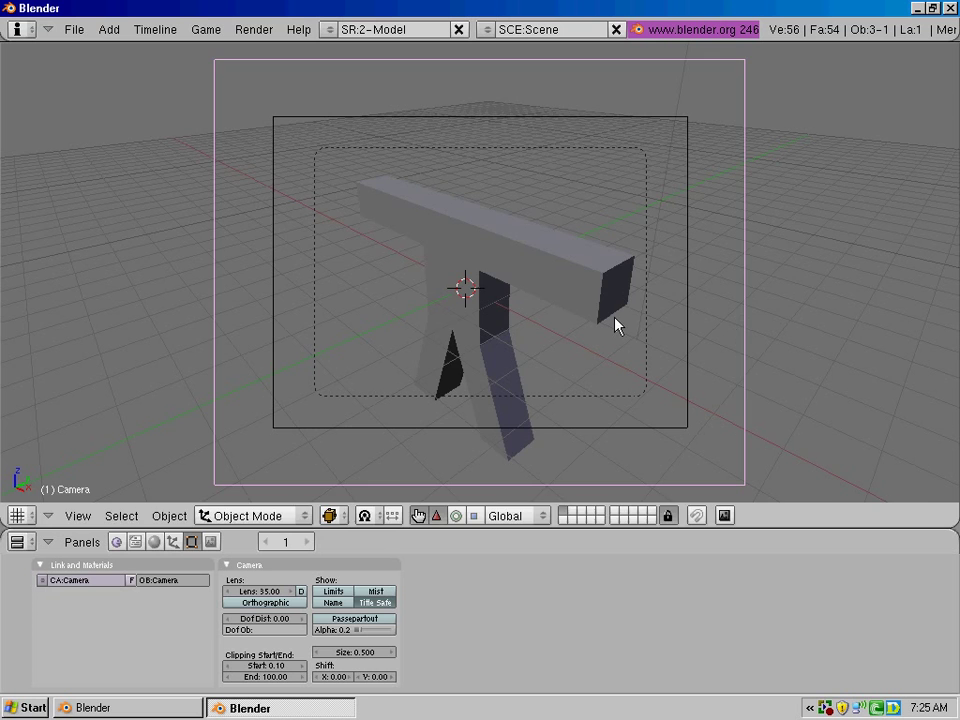
key("r")
key("r")
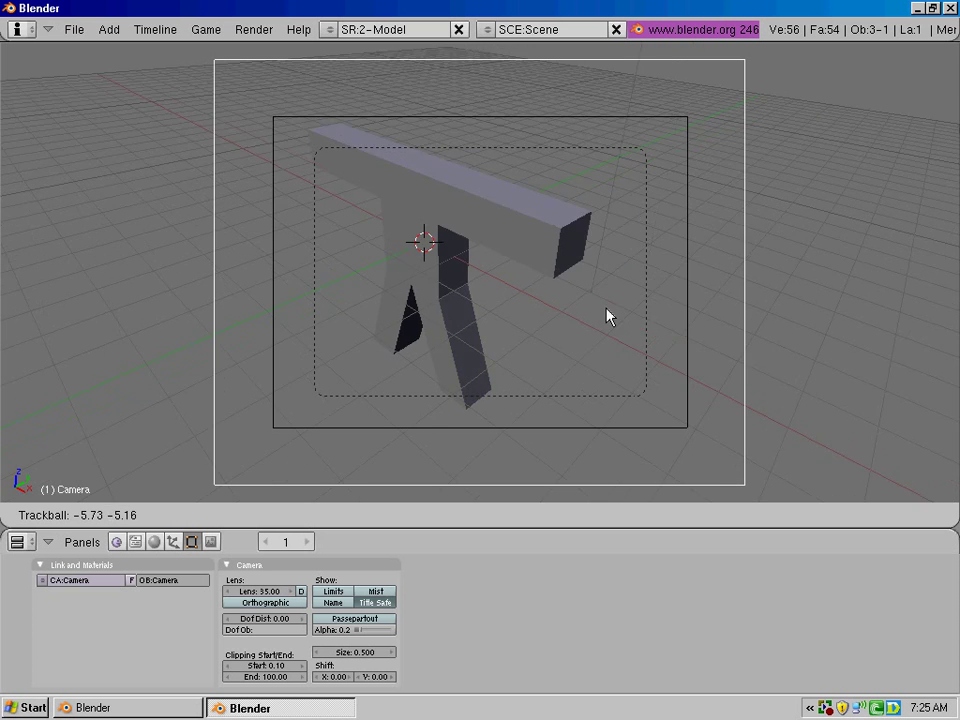
right_click(614, 306)
key("r")
key("r")
left_click(606, 313)
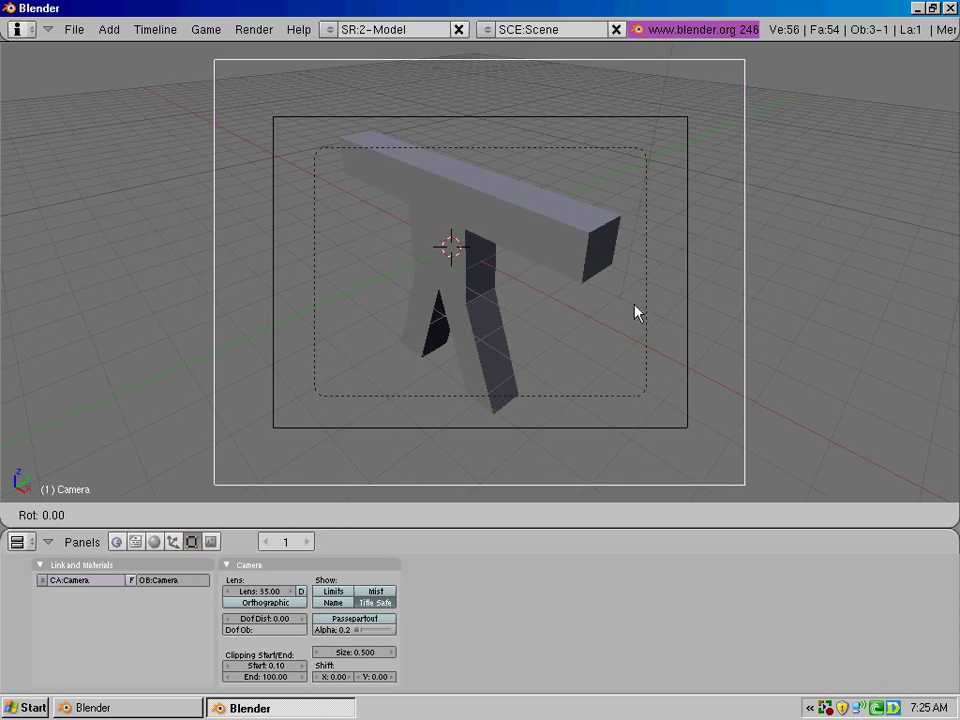
key("KP_7")
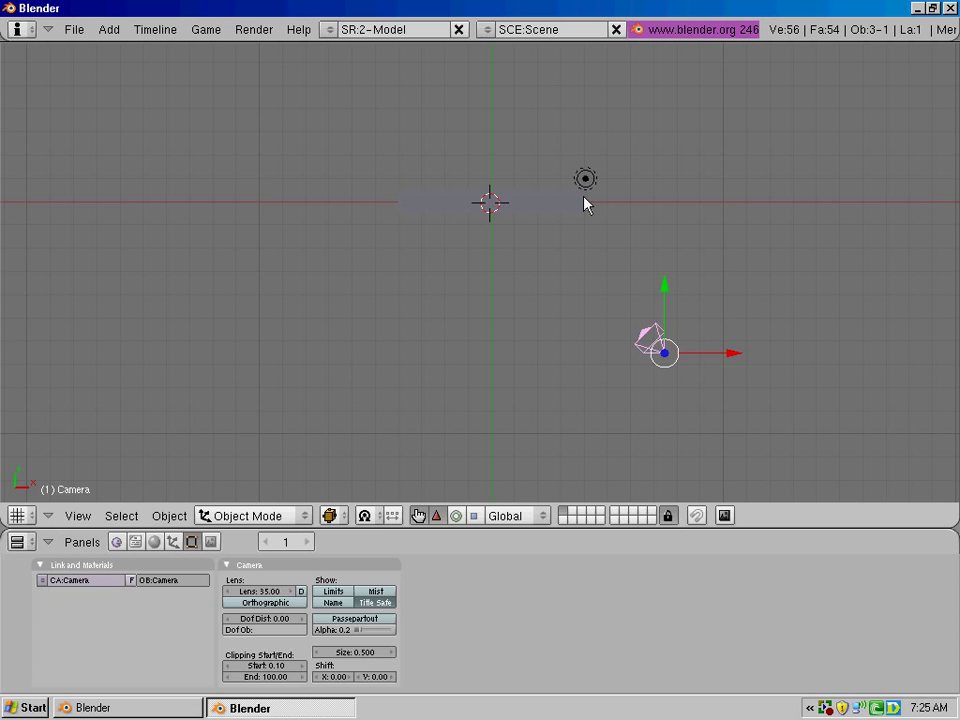
Move the lamp from behind the figure to a spot right next to the camera.
scroll(585, 203, "down", 2)
right_click(583, 200)
key("g")
left_click(681, 409)
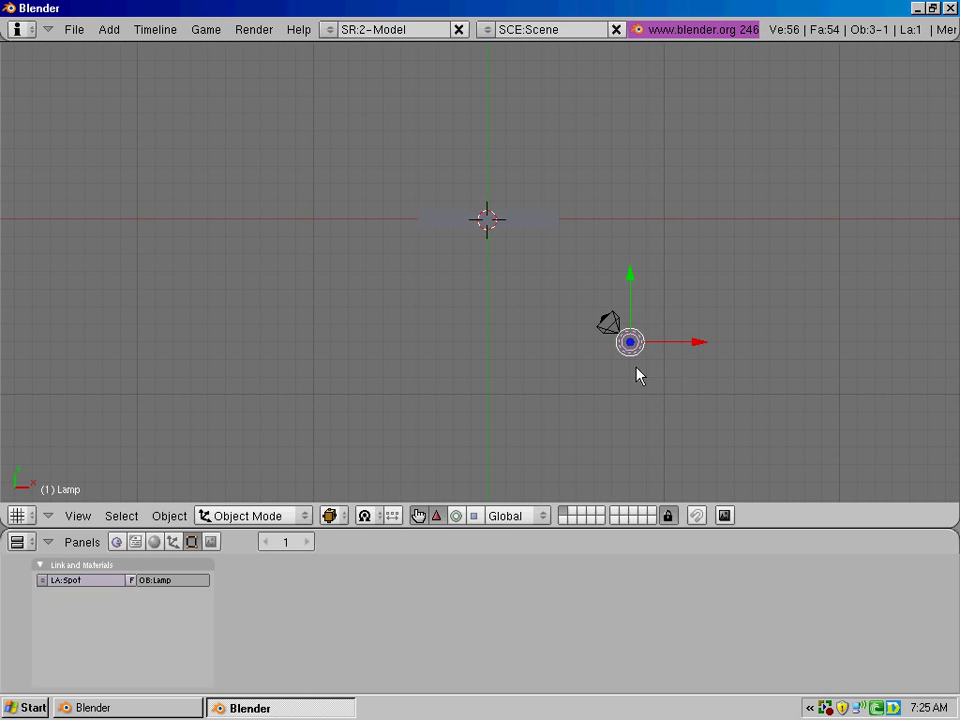
Duplicate the lamp three times so that one lamp stands at each of the four corners around the figure.
key("shift+d")
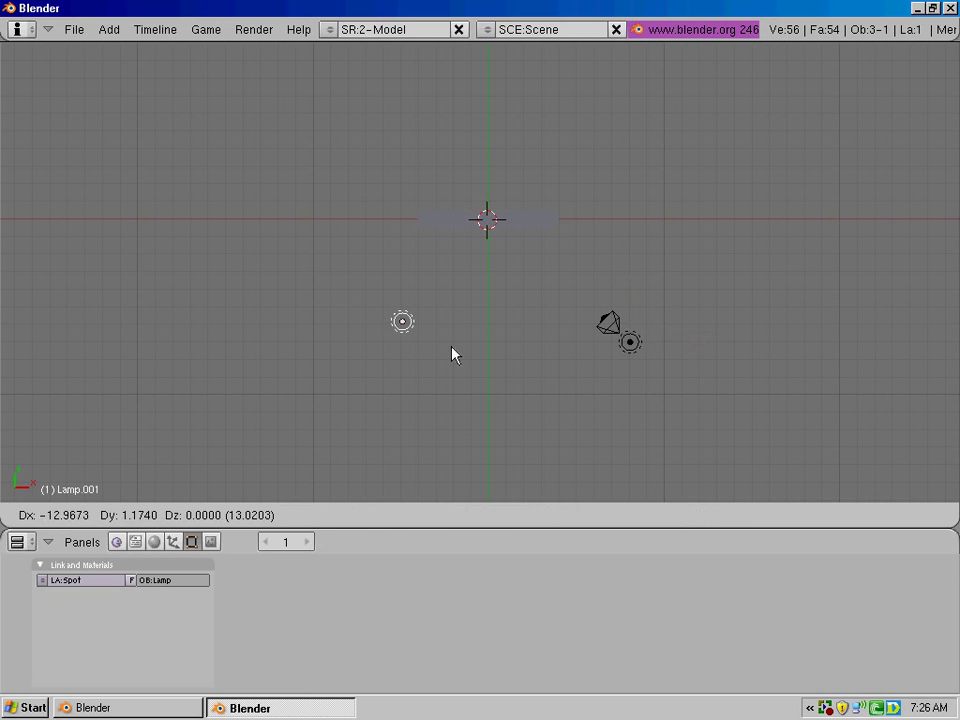
left_click(452, 354)
key("shift+d")
left_click(666, 148)
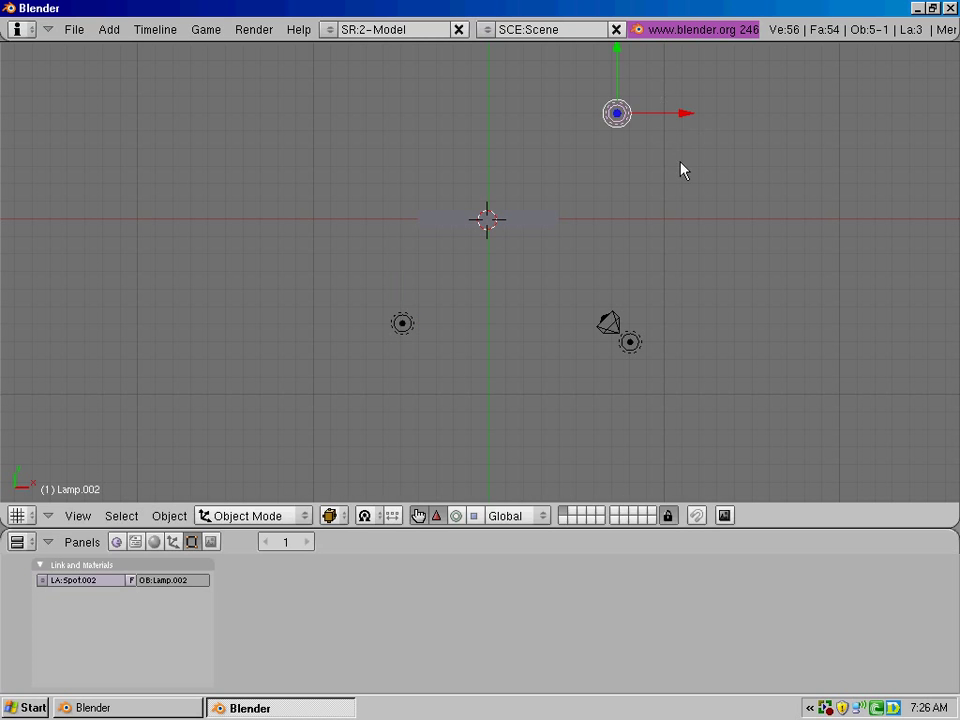
key("shift+d")
left_click(474, 200)
Lower the front-left and back-right lamps together to just below the ground grid and check them in perspective.
key("KP_1")
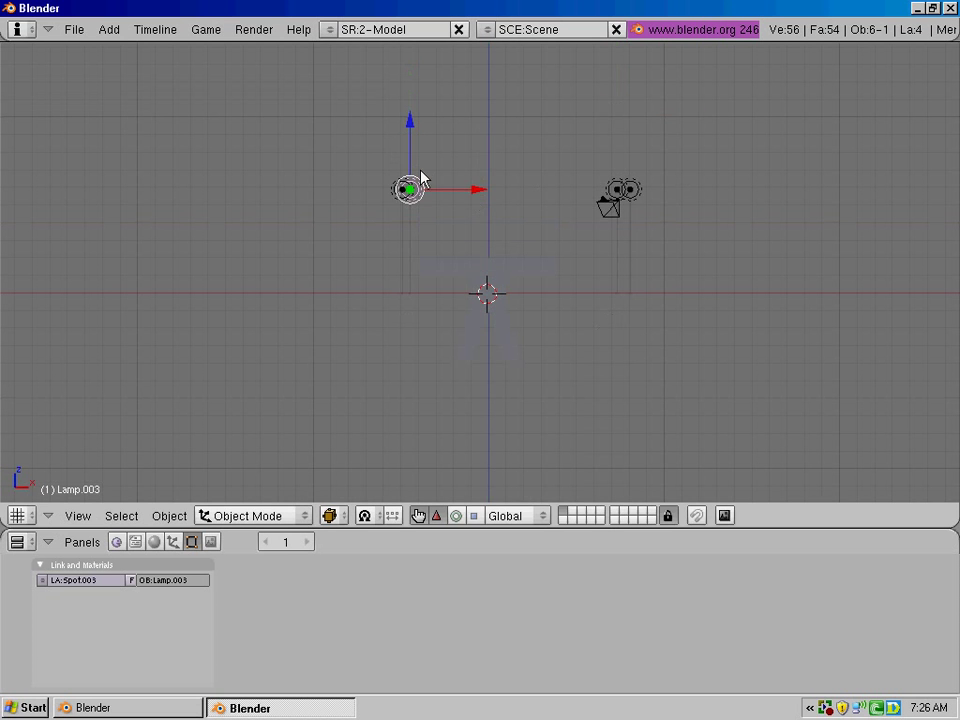
right_click(608, 203, "shift")
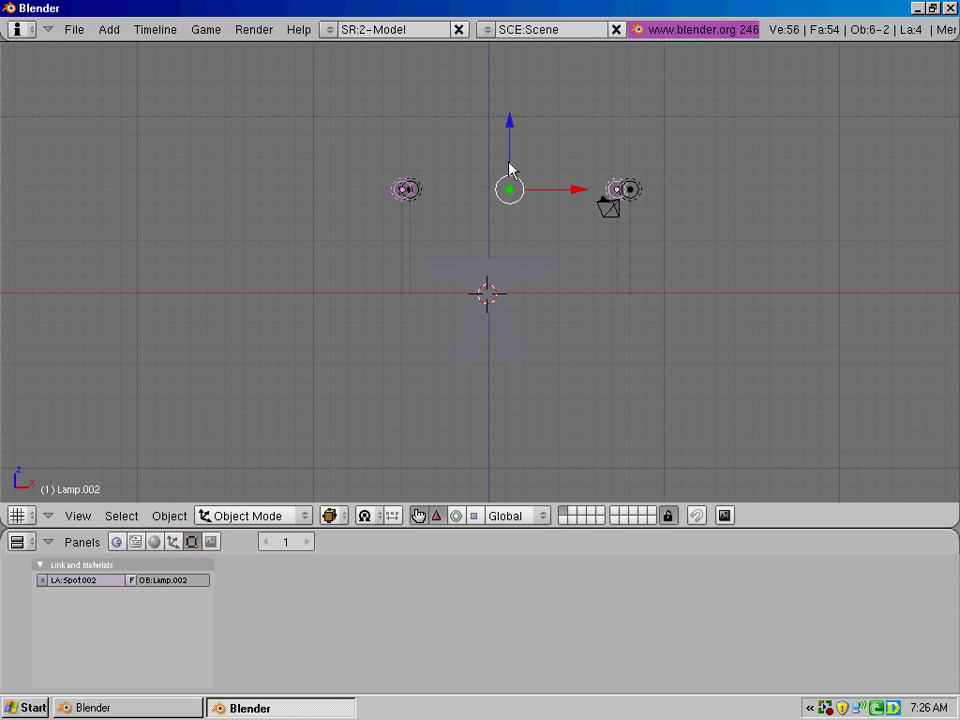
left_click_drag(505, 130, 513, 240)
key("KP_5")
key("KP_4")
key("KP_4")
key("KP_8")
key("KP_8")
key("KP_8")
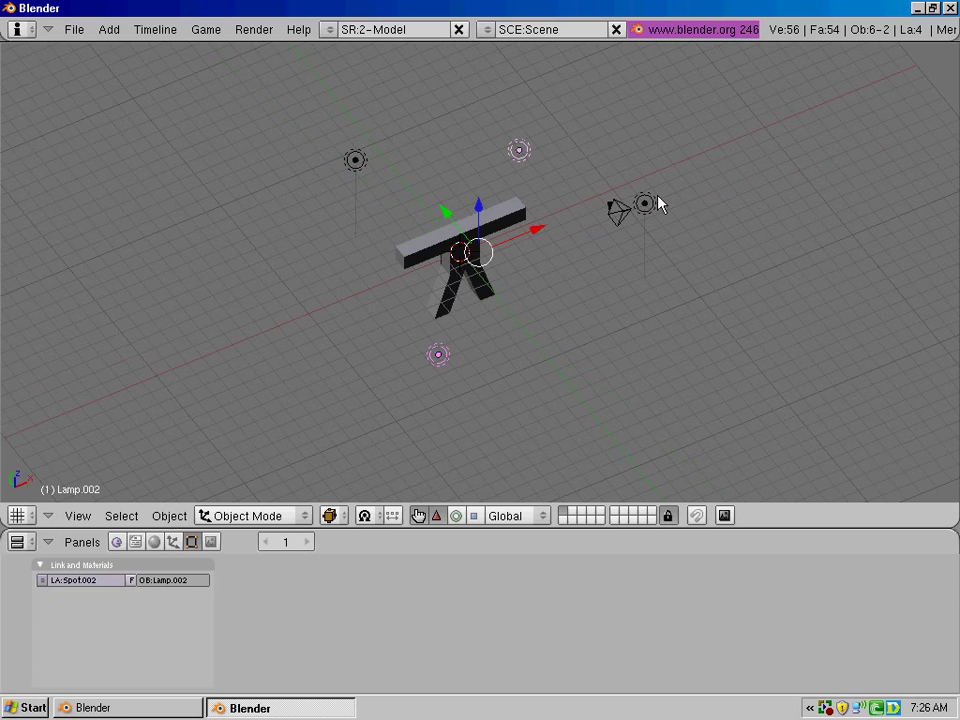
Render the figure from the camera view to check the four-lamp lighting, and close the render.
right_click(658, 204)
key("KP_2")
key("KP_0")
key("shift+z")
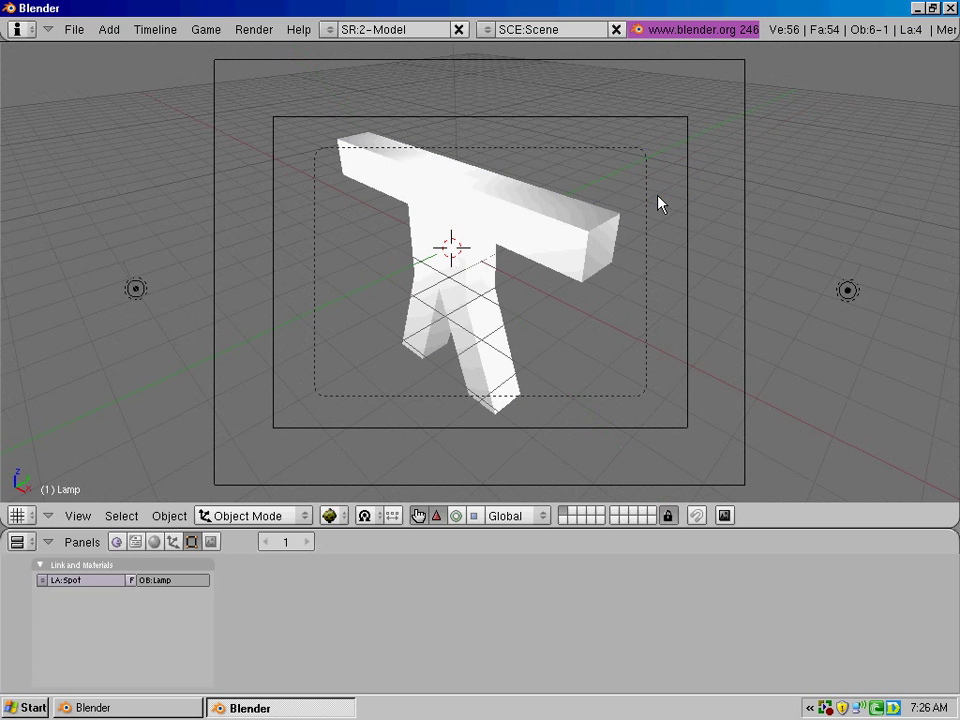
key("F12")
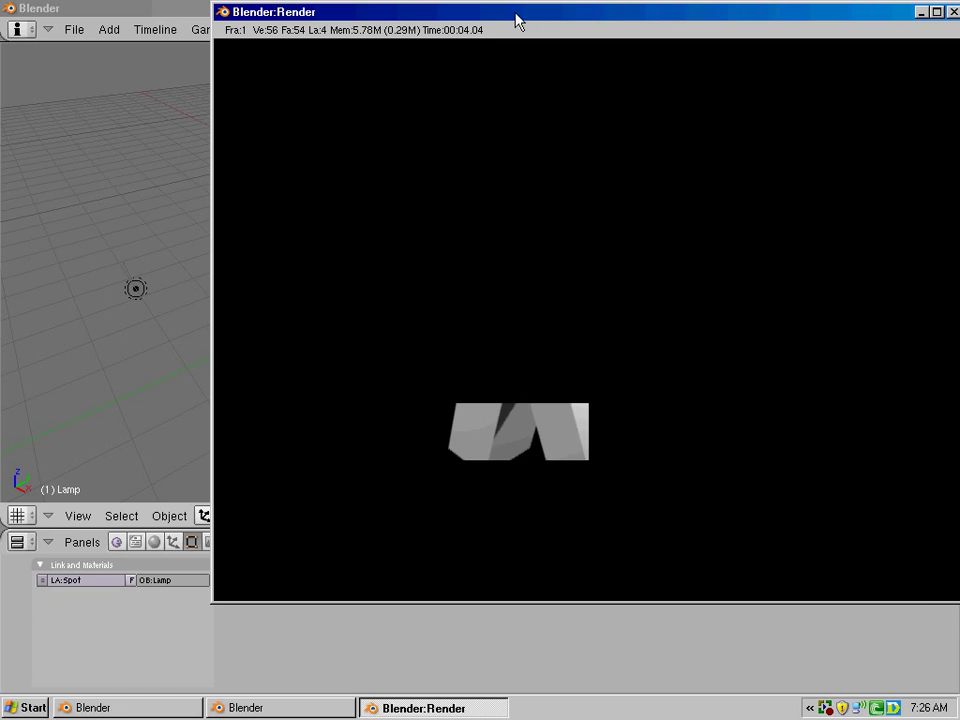
left_click_drag(517, 22, 448, 60)
key("F12")
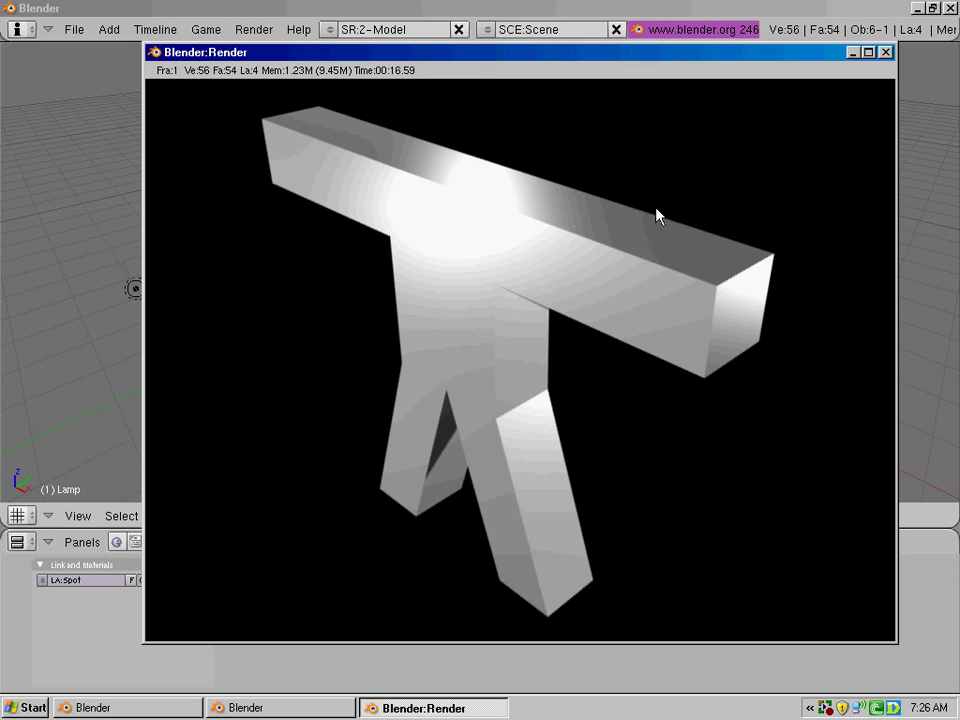
left_click(885, 56)
Add a Subsurf modifier to the figure and give it smooth shading with Set Smooth.
key("KP_1")
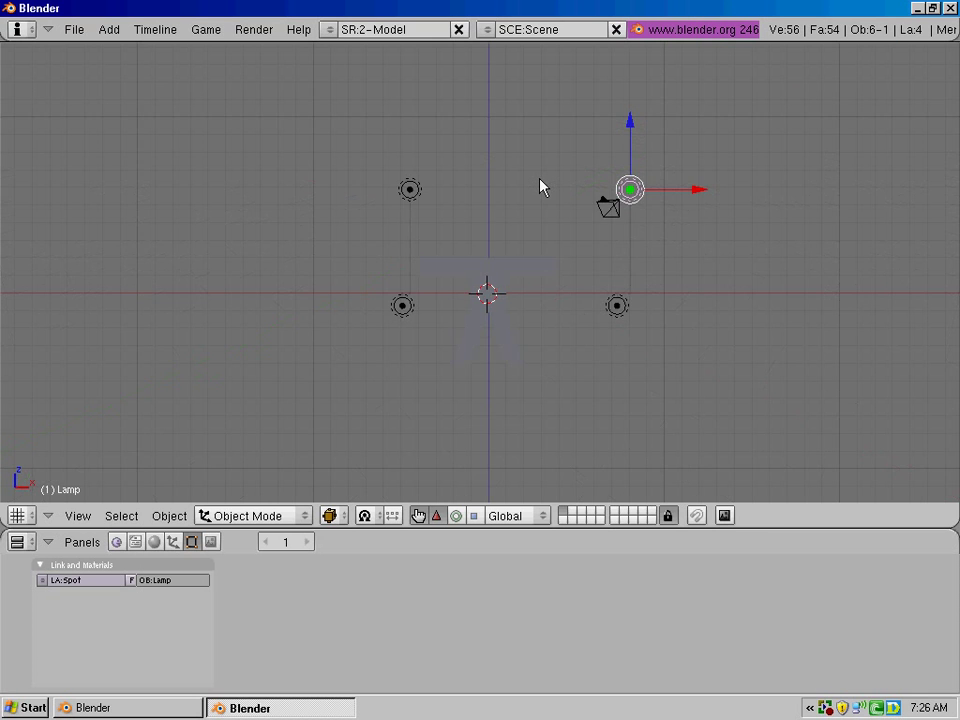
scroll(540, 192, "up", 3, "ctrl")
scroll(540, 193, "up", 5, "shift")
scroll(428, 219, "up", 4)
scroll(428, 212, "up", 1)
scroll(423, 199, "down", 7, "ctrl")
scroll(512, 195, "down", 5, "shift")
scroll(512, 195, "down", 2)
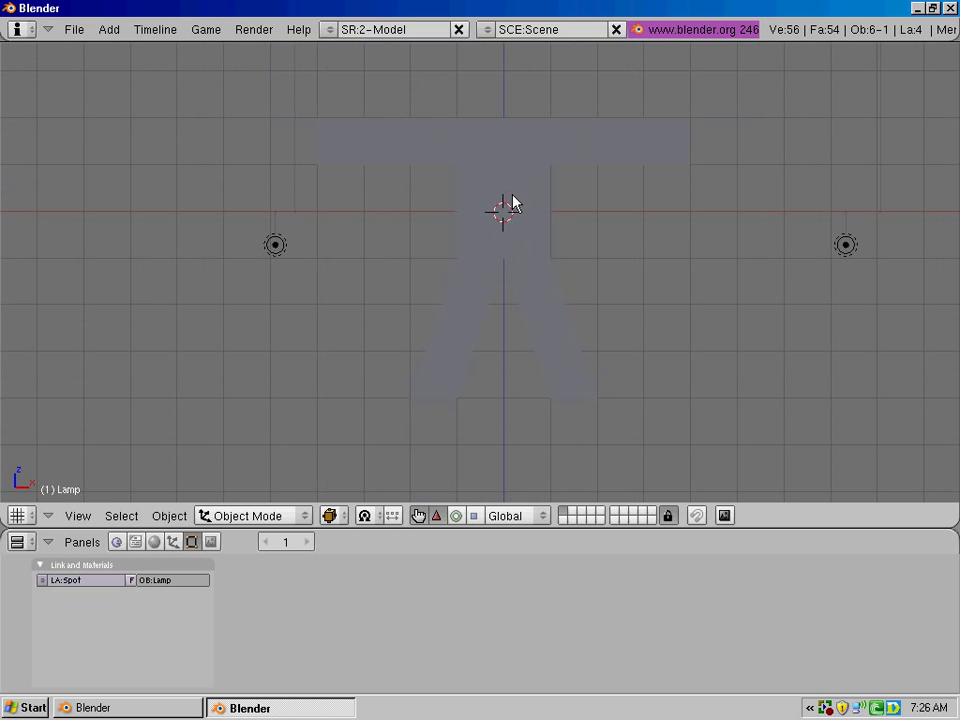
right_click(512, 195)
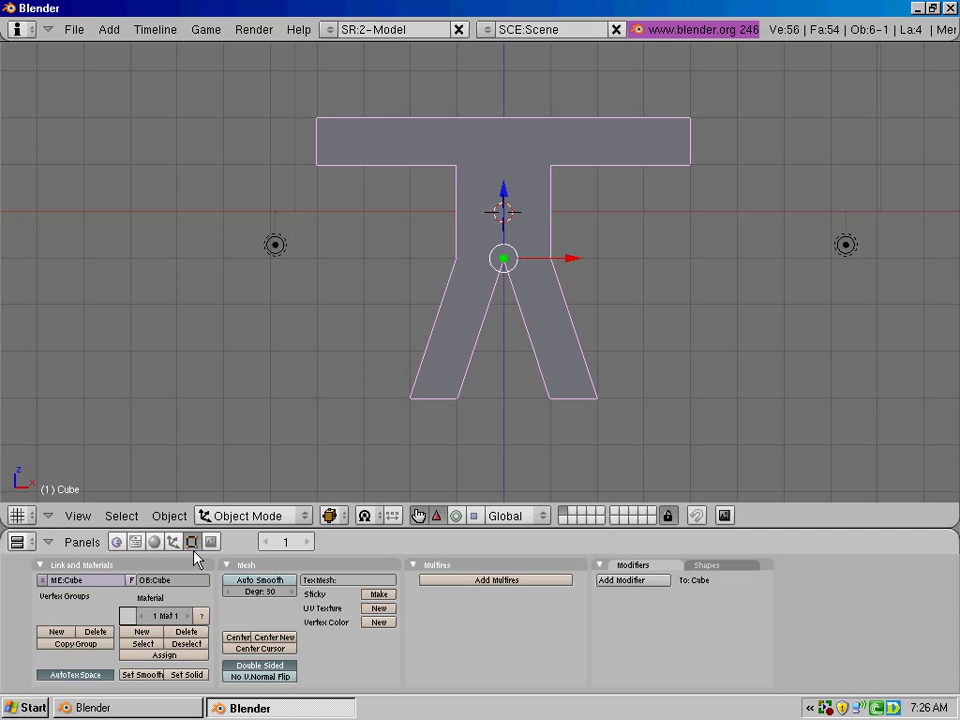
left_click(645, 580)
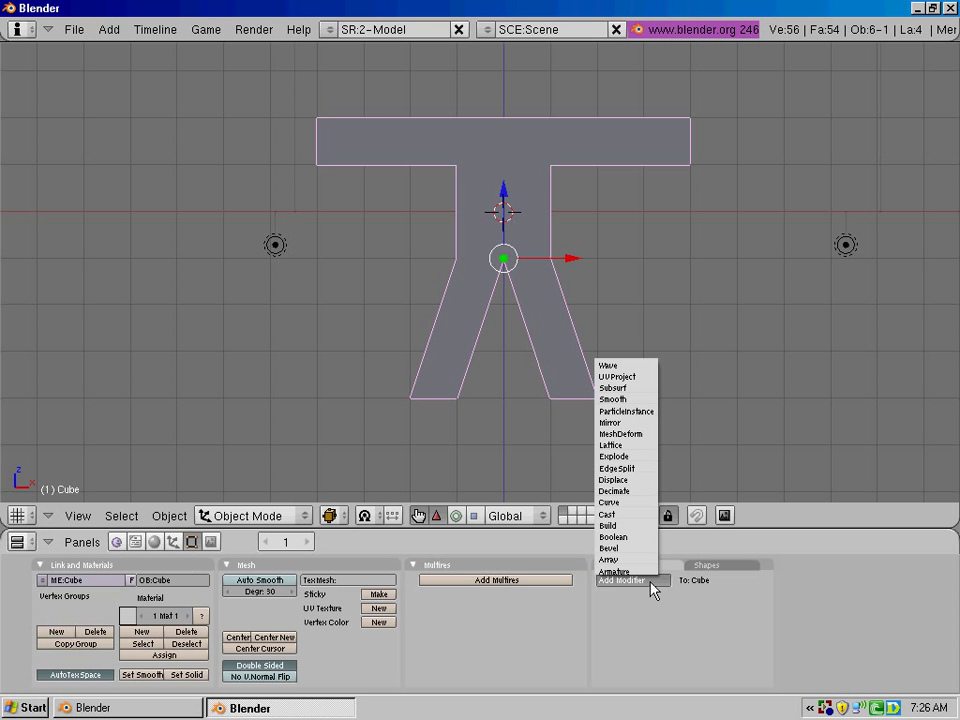
left_click(645, 388)
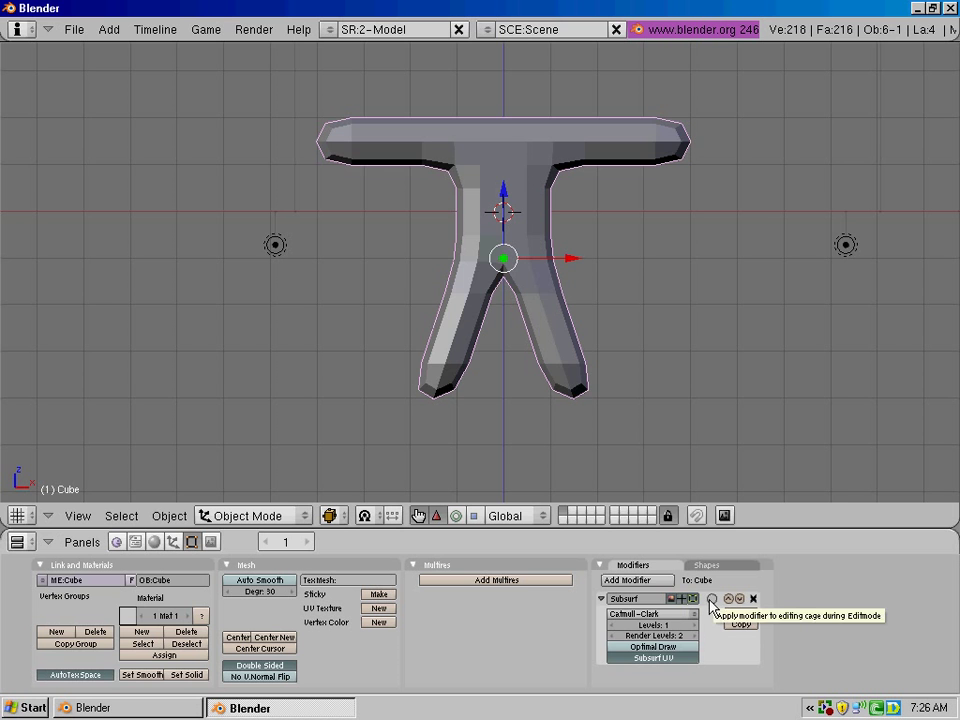
left_click(142, 674)
mouse_move(657, 155)
middle_mouse_down("shift")
mouse_move(657, 178)
mouse_move(657, 166)
middle_mouse_up("shift")
Enter Edit Mode in front view and try moving a vertex on the arm's upper edge.
key("Tab")
key("KP_4")
key("KP_4")
key("KP_4")
key("KP_8")
key("KP_1")
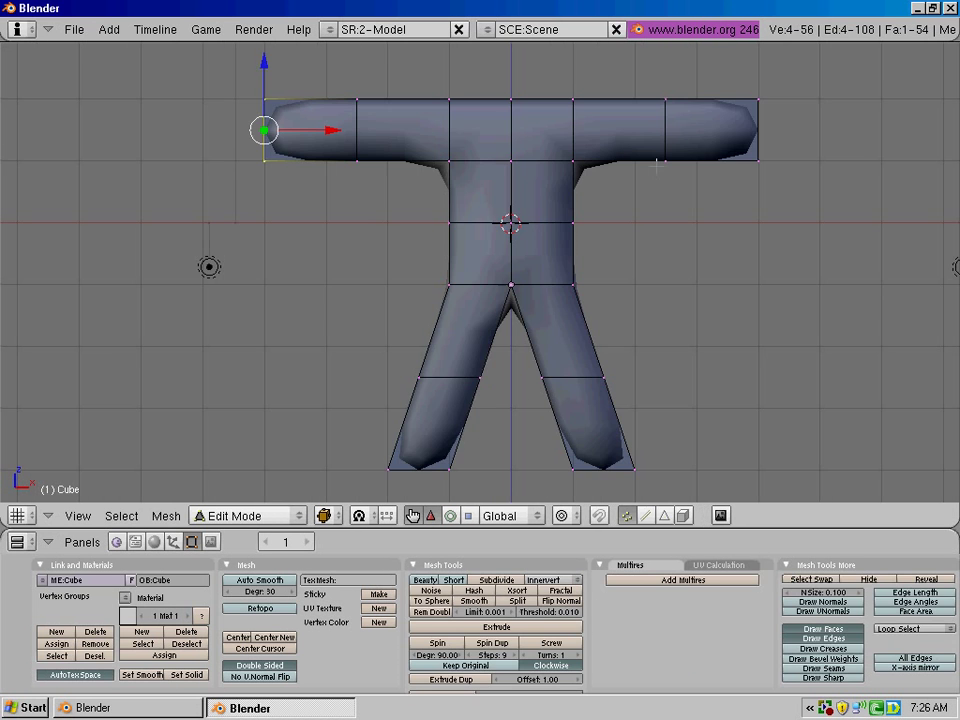
right_click(357, 99)
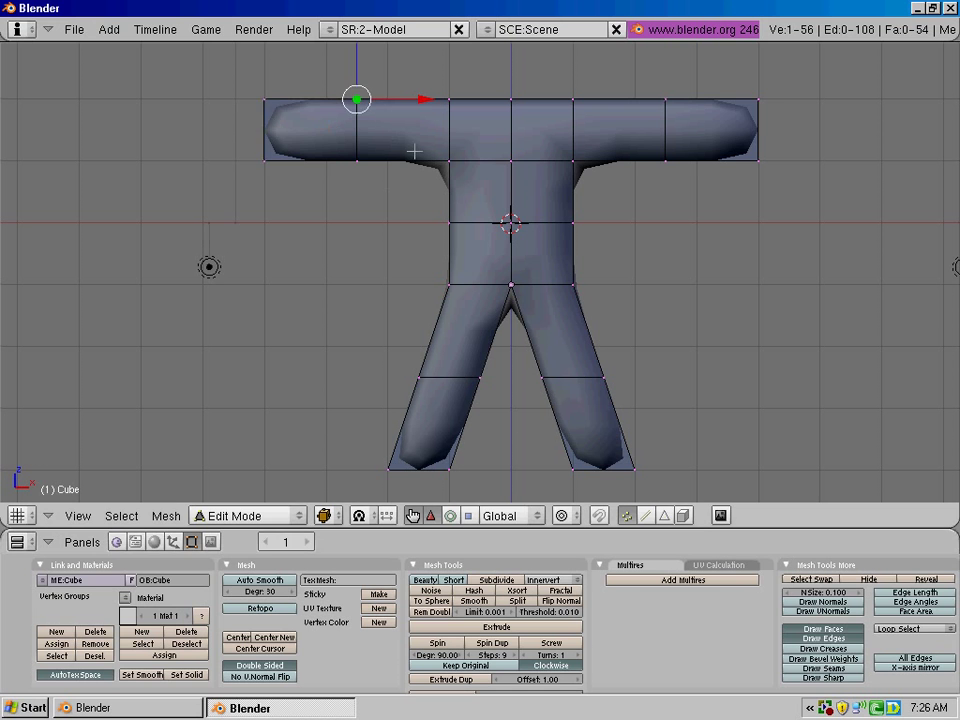
key("g")
key("Escape")
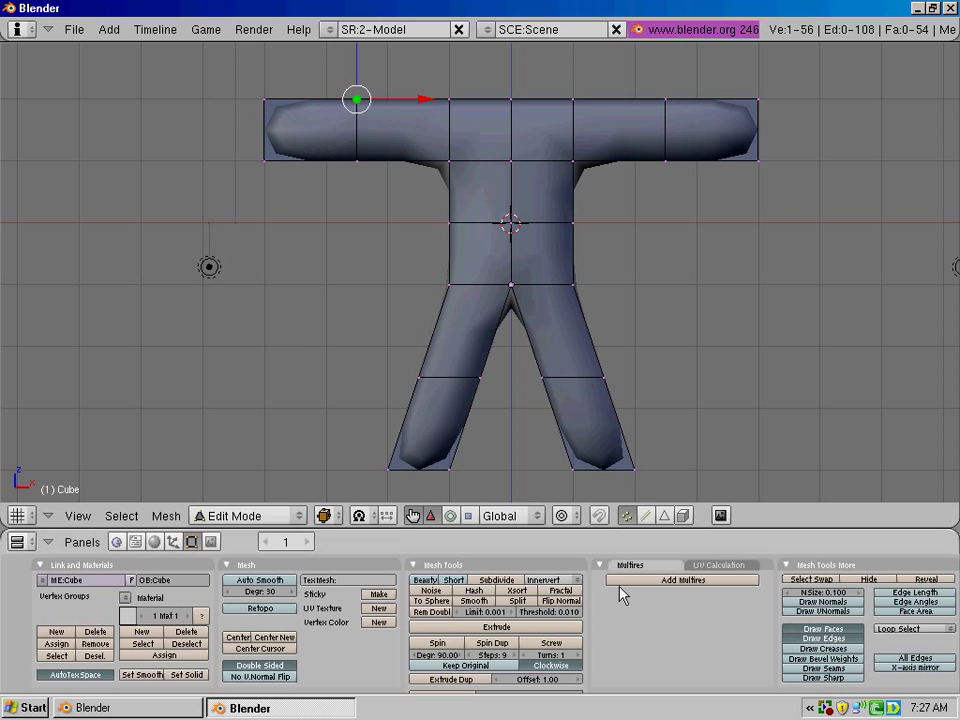
Apply the Subsurf modifier to the editing cage during Edit Mode.
scroll(744, 612, "down", 3)
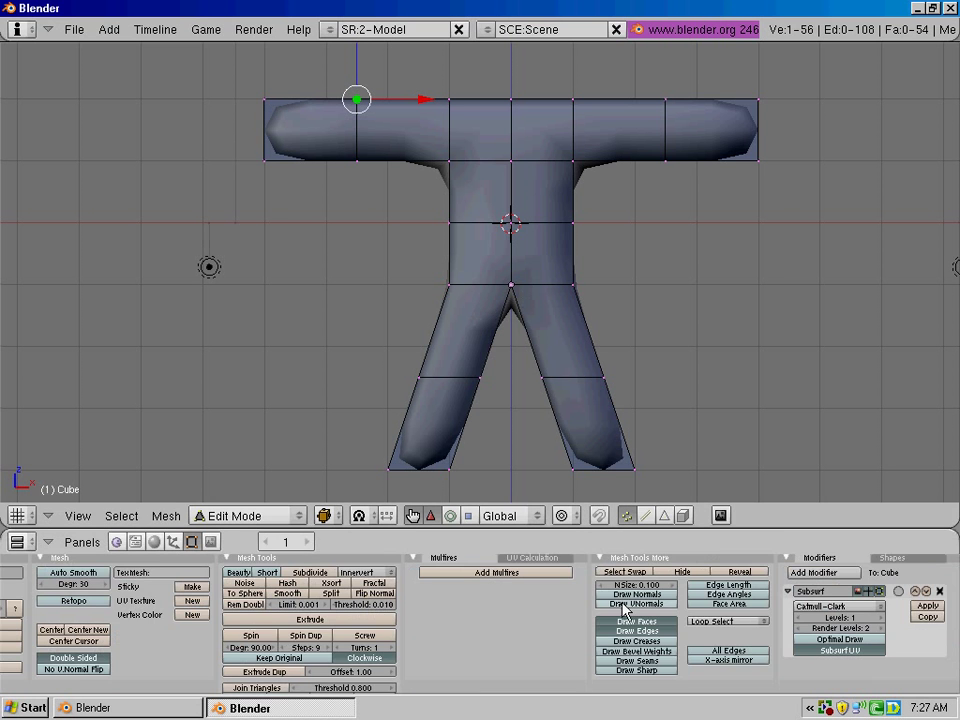
left_click(898, 599)
left_click(898, 600)
left_click(898, 600)
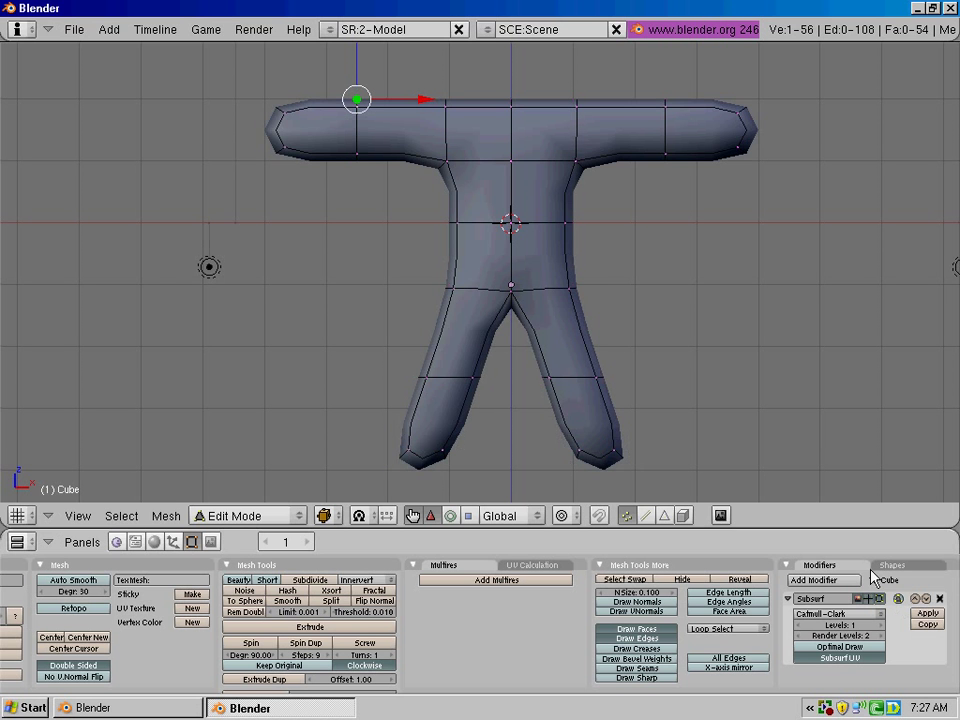
Examine up close how the editing cage follows the smoothed arm and torso.
scroll(409, 173, "up", 1)
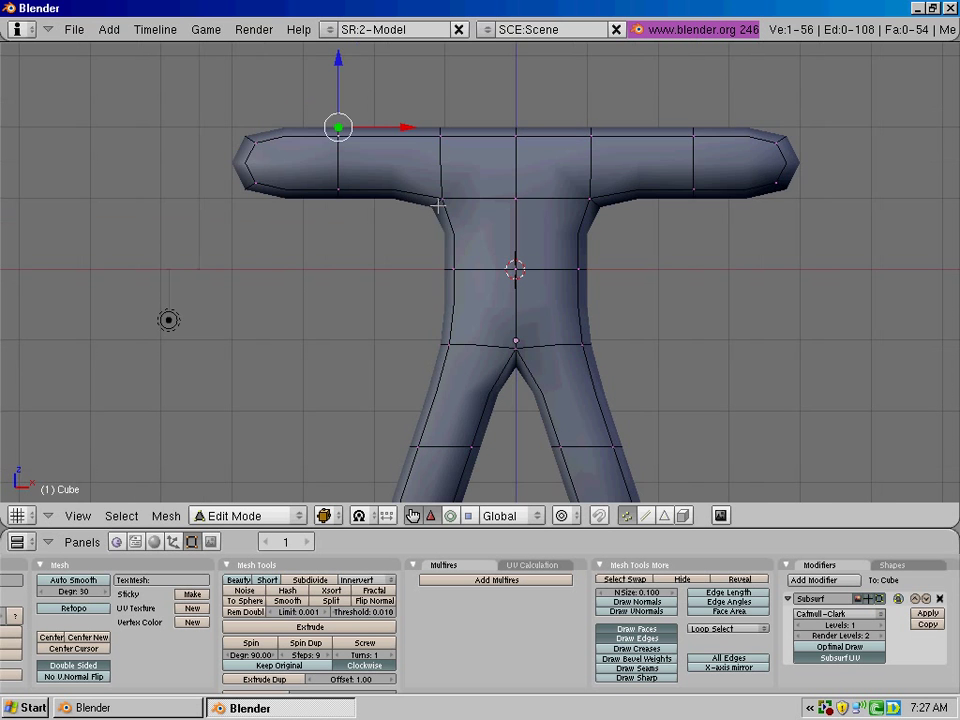
key("KP_4")
key("KP_4")
key("KP_4")
key("KP_8")
key("ctrl+KP_4")
key("ctrl+KP_4")
key("ctrl+KP_4")
key("ctrl+KP_4")
key("ctrl+KP_4")
key("ctrl+KP_4")
key("ctrl+KP_4")
key("ctrl+KP_8")
key("ctrl+KP_8")
key("ctrl+KP_8")
scroll(421, 200, "up", 3)
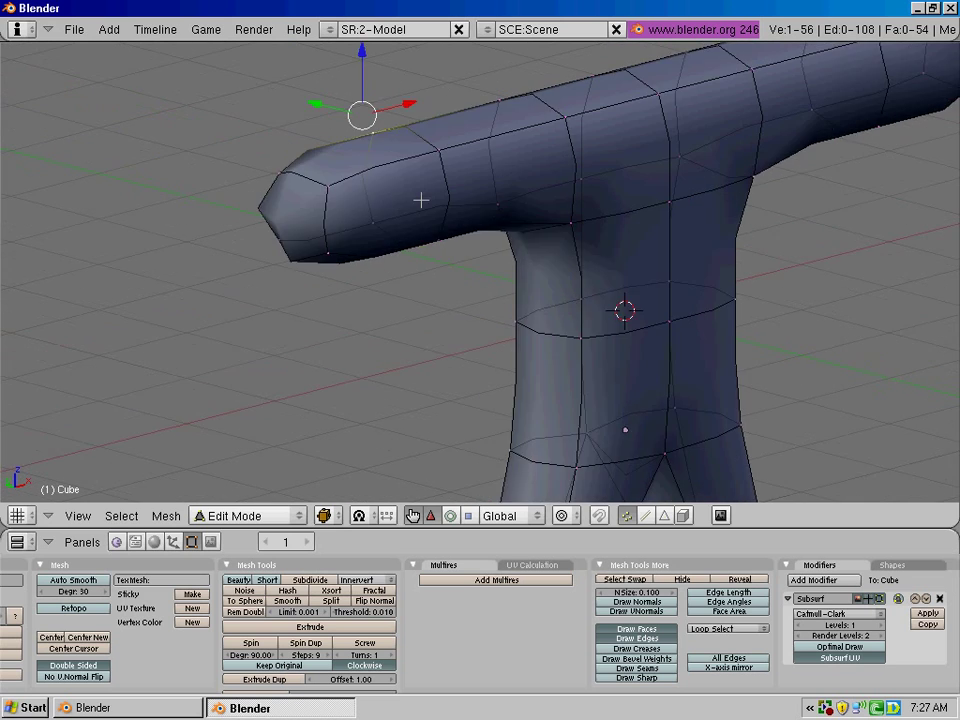
scroll(421, 200, "up", 1)
key("ctrl+KP_4")
key("ctrl+KP_4")
key("ctrl+KP_4")
scroll(421, 200, "down", 2)
key("ctrl+KP_8")
middle_click_drag(112, 649, 271, 655)
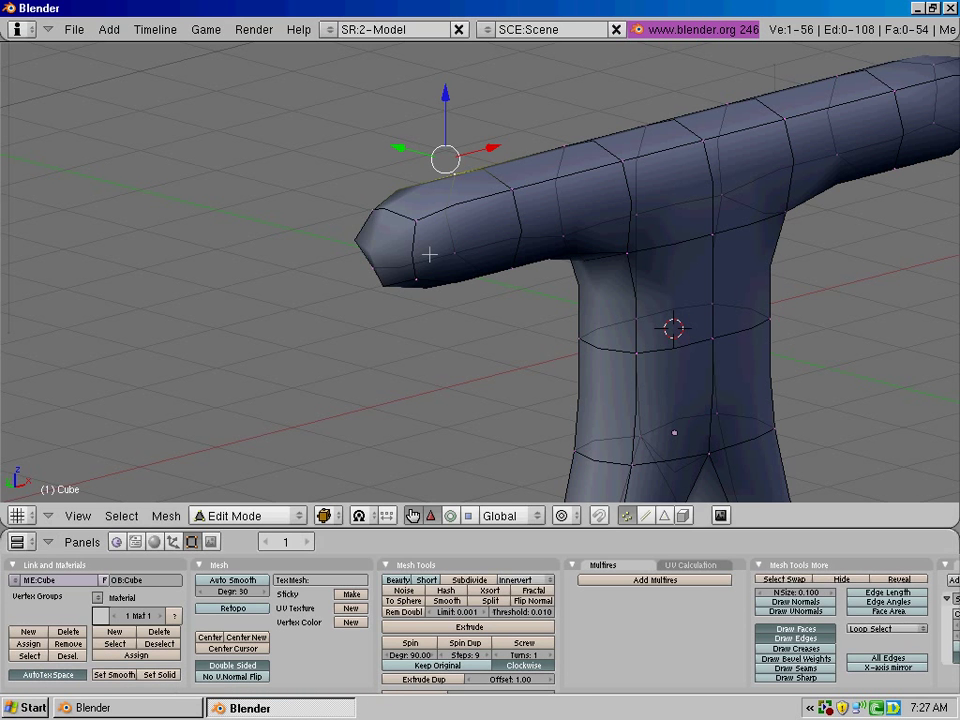
Switch the figure to solid shading with Set Solid to inspect the arm's faces, and restore smooth shading.
key("Tab")
left_click(168, 677)
key("Tab")
scroll(381, 291, "up", 2, "shift")
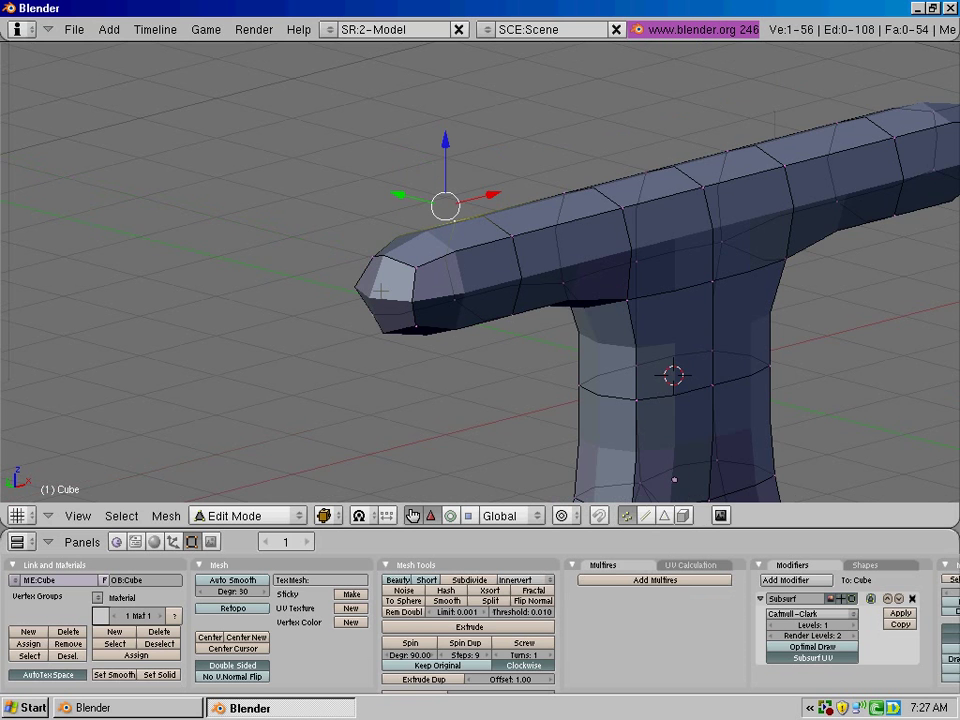
scroll(381, 291, "up", 2)
scroll(381, 291, "up", 2, "ctrl")
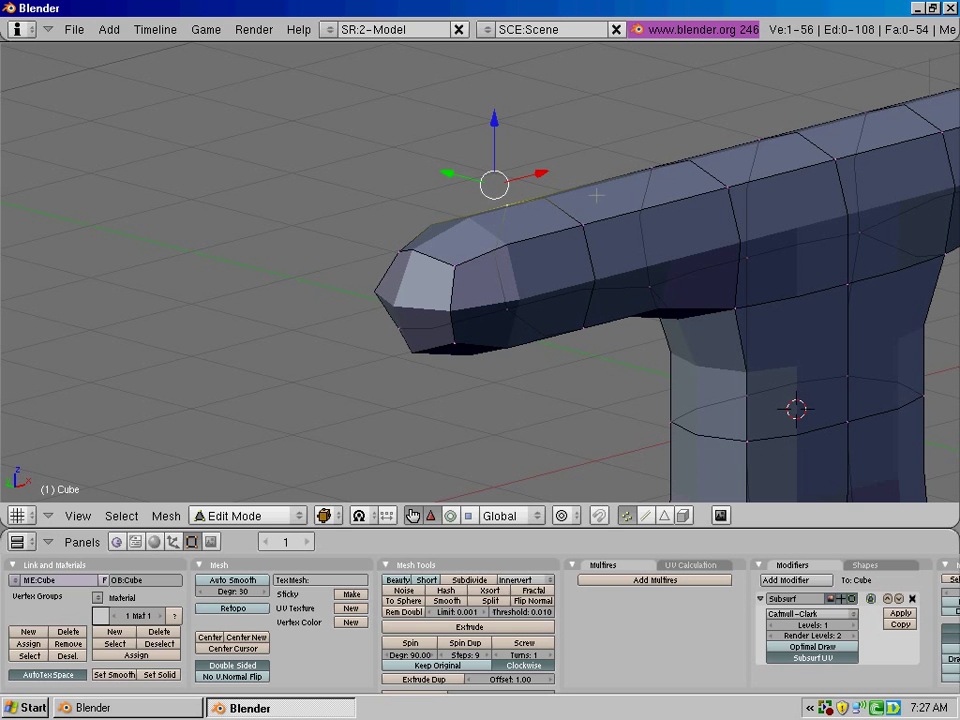
left_click(118, 676)
Try moving a corner vertex at the end of the arm, and return to Object Mode in front view.
right_click(605, 228)
key("g")
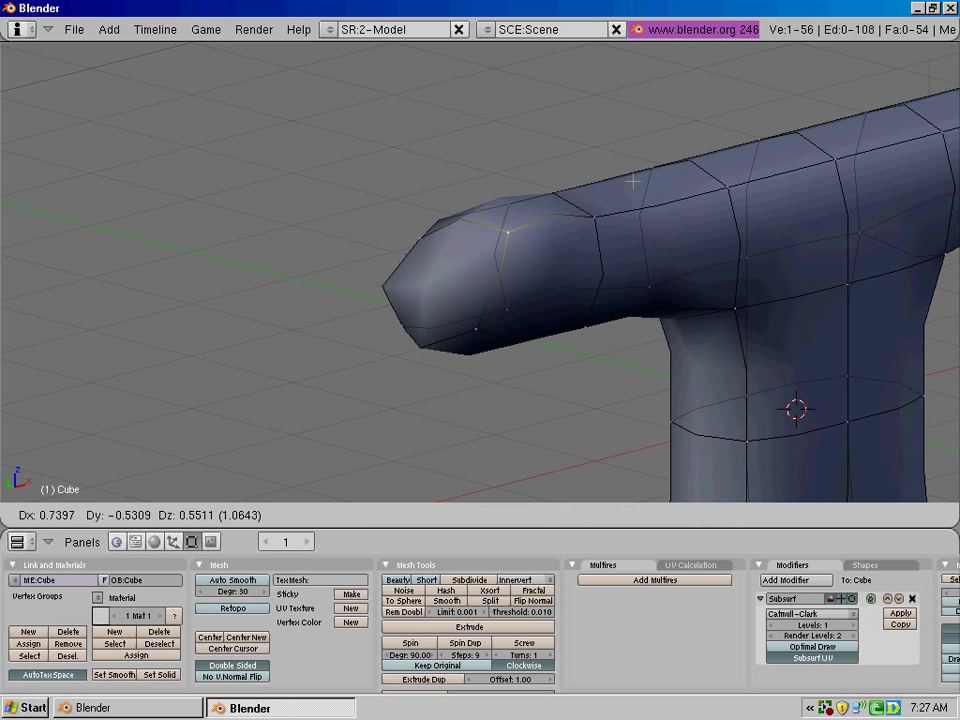
right_click(737, 289)
key("KP_1")
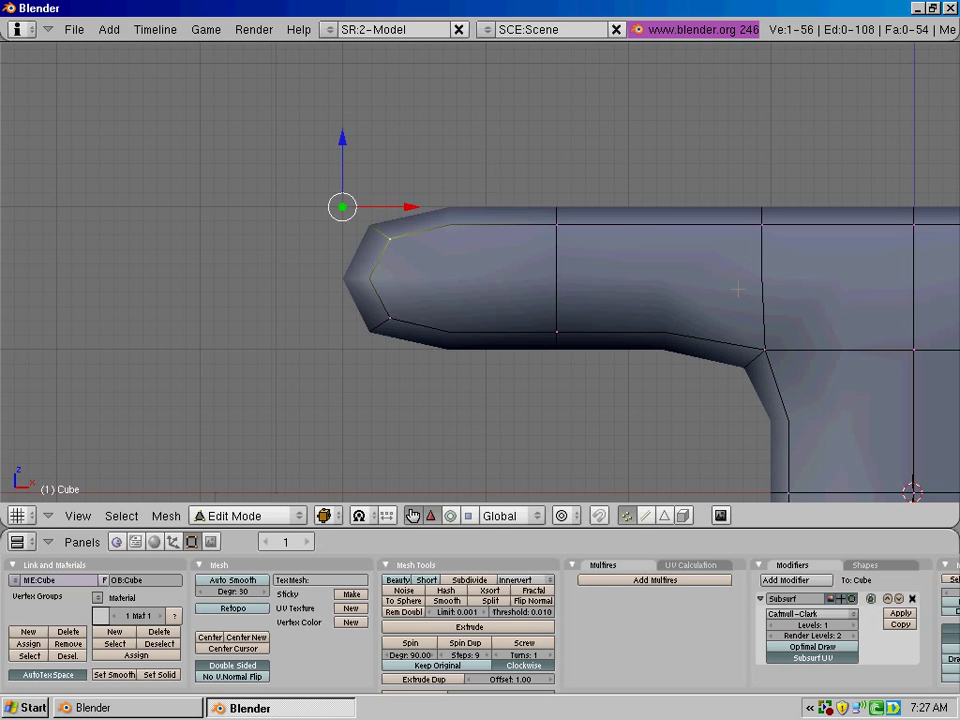
key("g")
right_click(745, 224)
middle_click_drag(749, 222, 628, 221, "shift")
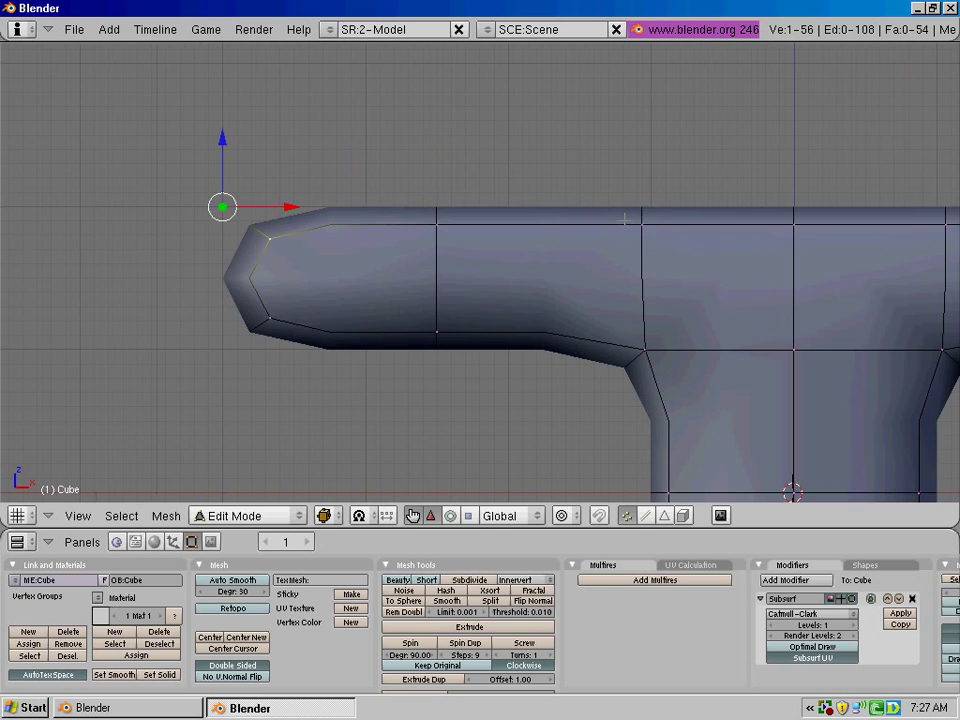
scroll(624, 219, "down", 5)
scroll(624, 220, "up", 3, "ctrl")
key("Tab")
scroll(626, 221, "down", 4, "shift")
scroll(639, 228, "up", 3, "ctrl")
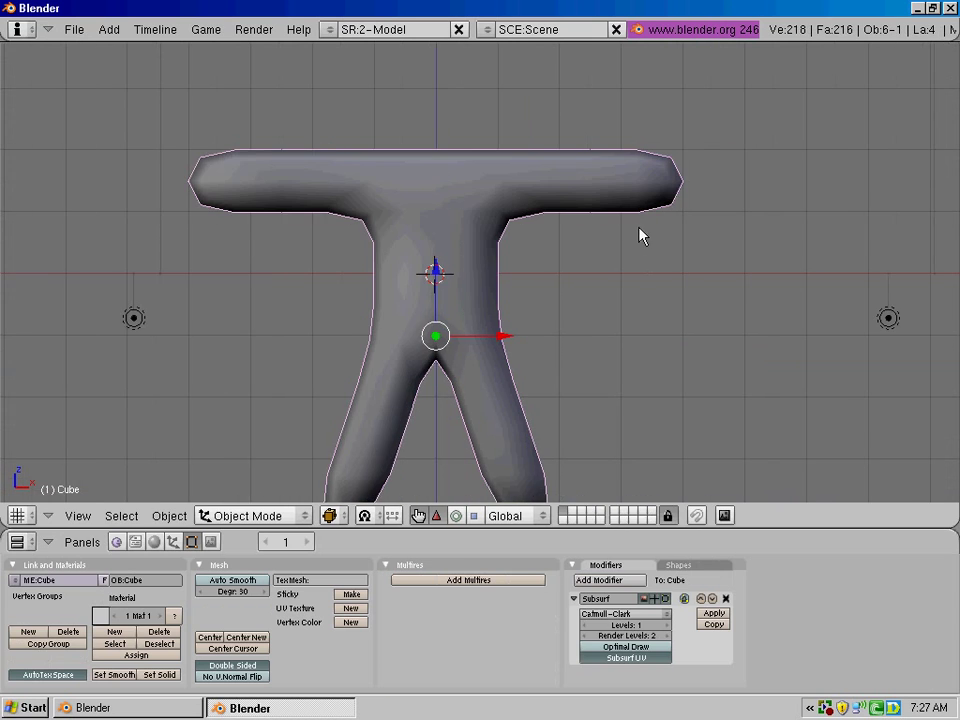
Subdivide the figure's entire mesh with smoothing and view the rounded result in perspective.
scroll(637, 228, "up", 2, "shift")
scroll(627, 228, "down", 2, "shift")
scroll(625, 228, "up", 1)
scroll(625, 228, "down", 3, "shift")
scroll(625, 228, "down", 2, "ctrl")
scroll(625, 228, "down", 3)
key("z")
scroll(625, 228, "up", 1, "shift")
scroll(625, 228, "up", 1, "ctrl")
scroll(625, 228, "up", 1, "shift")
scroll(625, 228, "up", 1)
key("Tab")
key("a")
key("w")
left_click(613, 283)
key("Tab")
key("z")
key("KP_8")
key("KP_4")
key("KP_4")
key("KP_4")
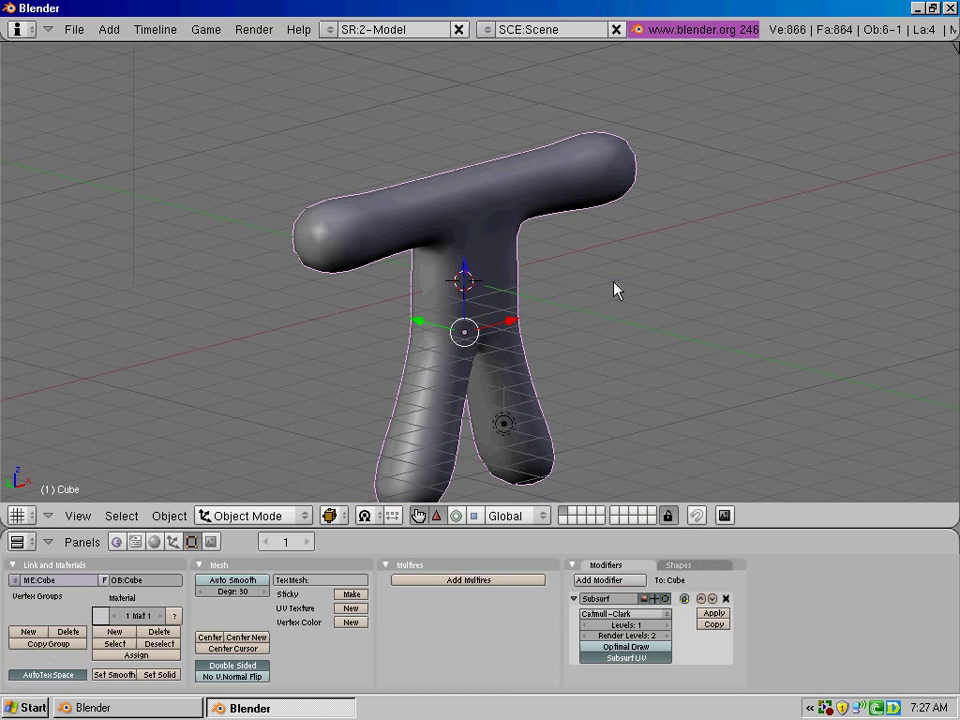
Delete the Subsurf modifier from the figure and inspect the subdivided mesh in Edit Mode.
left_click(727, 600)
scroll(461, 206, "down", 2, "shift")
scroll(461, 208, "up", 2)
key("Tab")
scroll(461, 208, "down", 1)
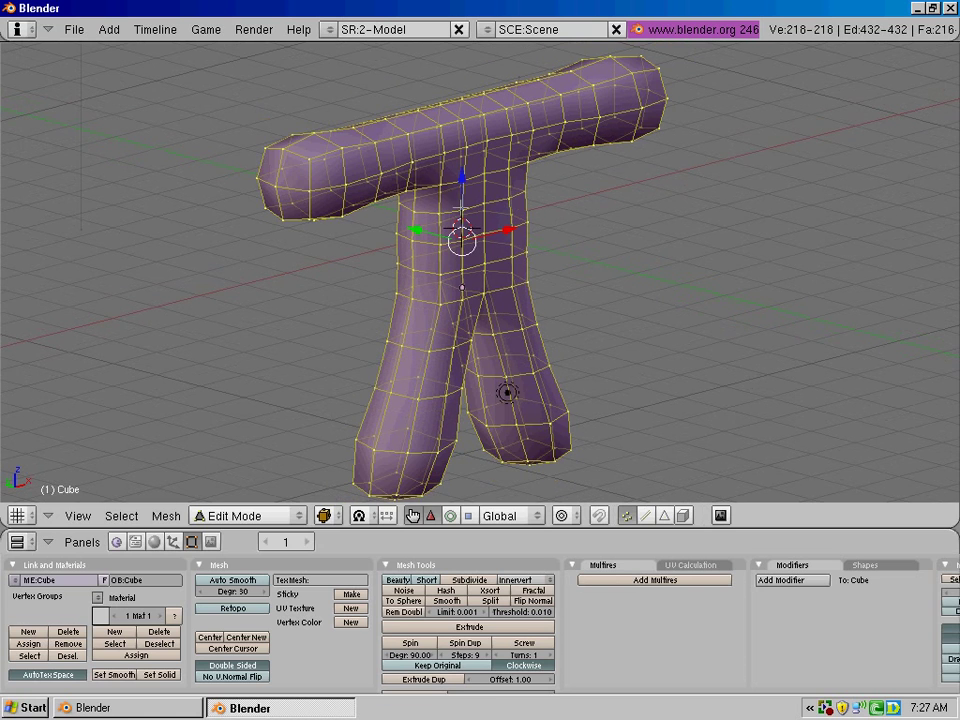
Compare solid and smooth shading on the subdivided figure, leaving it on Set Solid.
left_click(159, 675)
key("Tab")
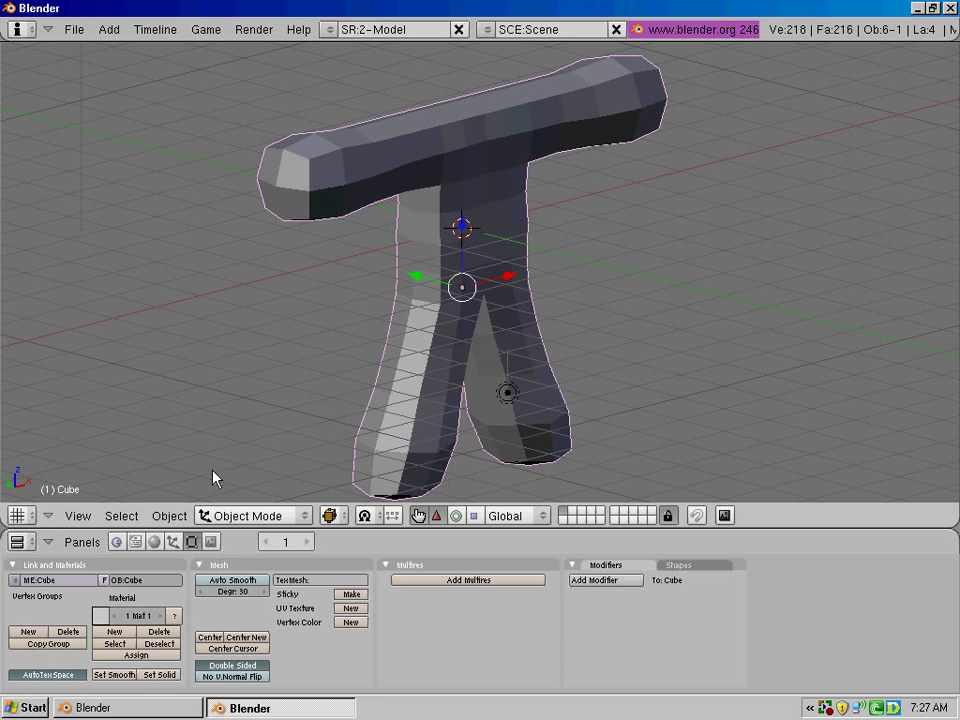
left_click(116, 676)
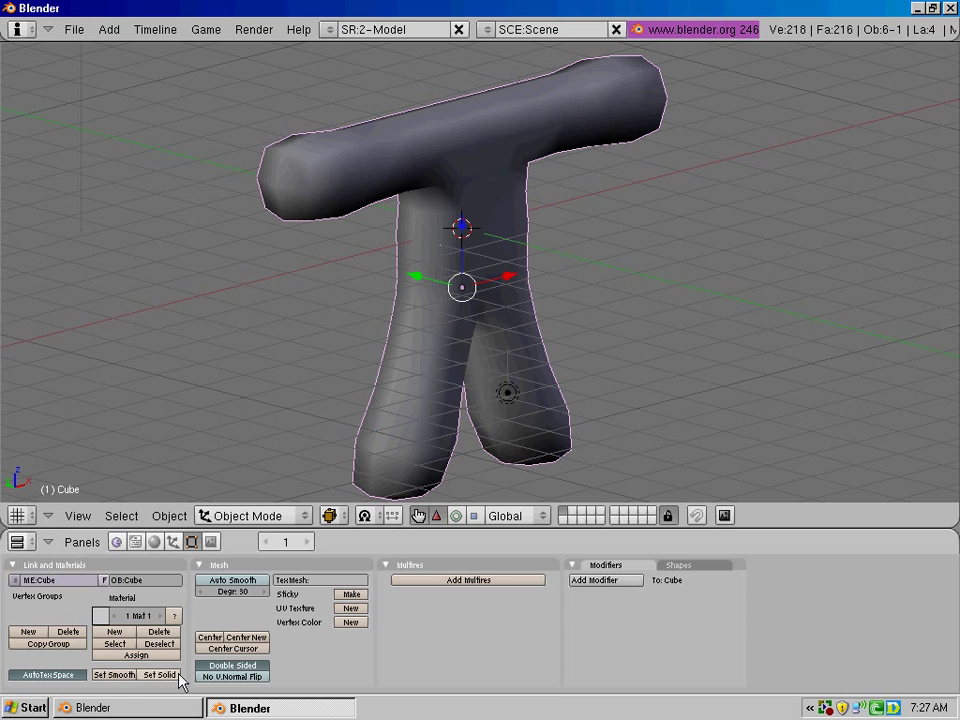
left_click(159, 675)
Deselect the whole mesh in Edit Mode and limit selection to the visible geometry.
key("Tab")
key("KP_1")
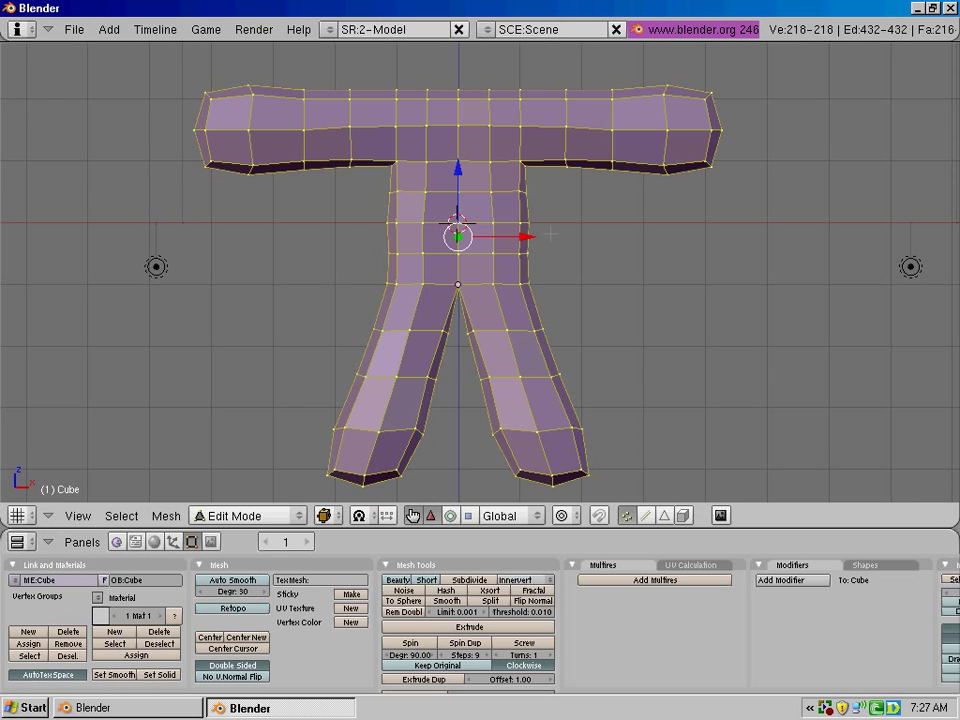
key("a")
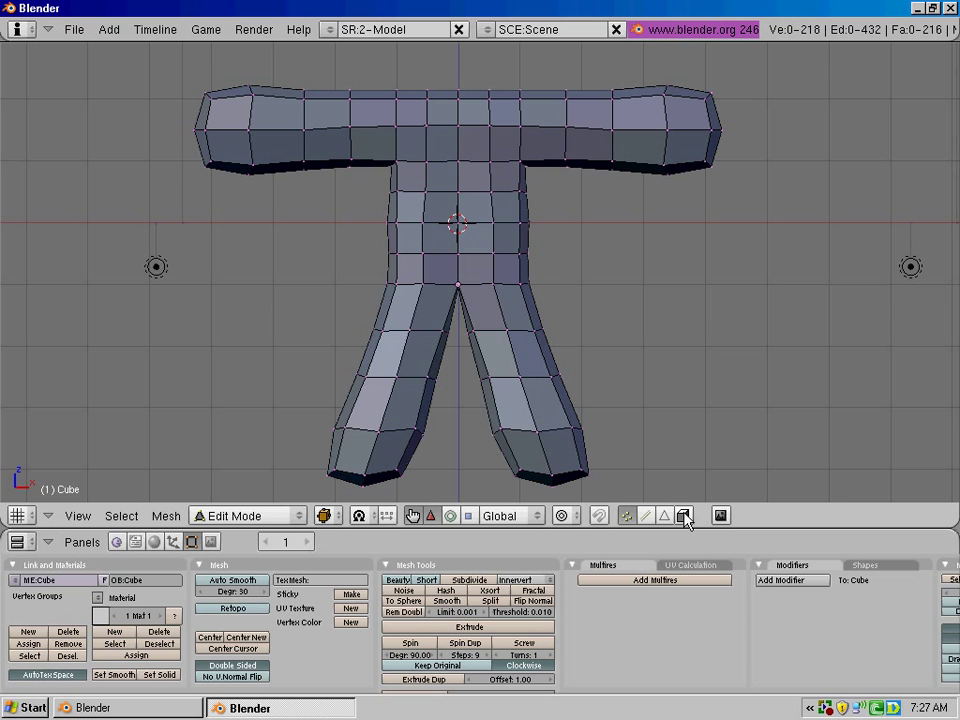
left_click(684, 515)
key("KP_6")
key("KP_6")
key("KP_6")
key("KP_6")
key("KP_8")
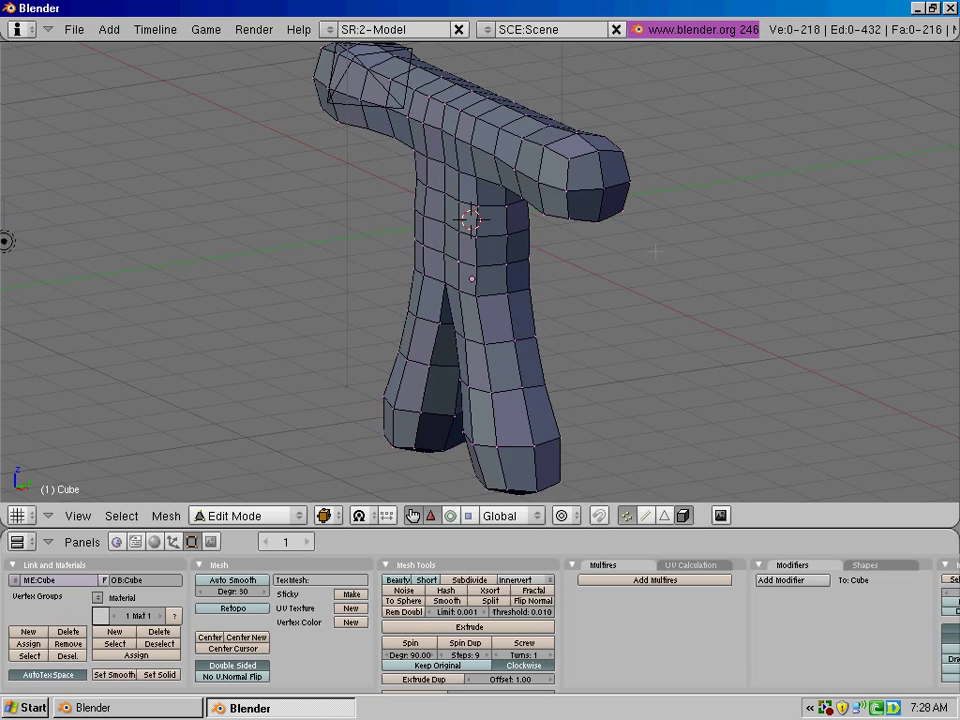
Try selecting a torso vertex with hidden geometry selectable, and limit selection to the visible geometry again.
key("KP_6")
key("KP_4")
left_click(684, 515)
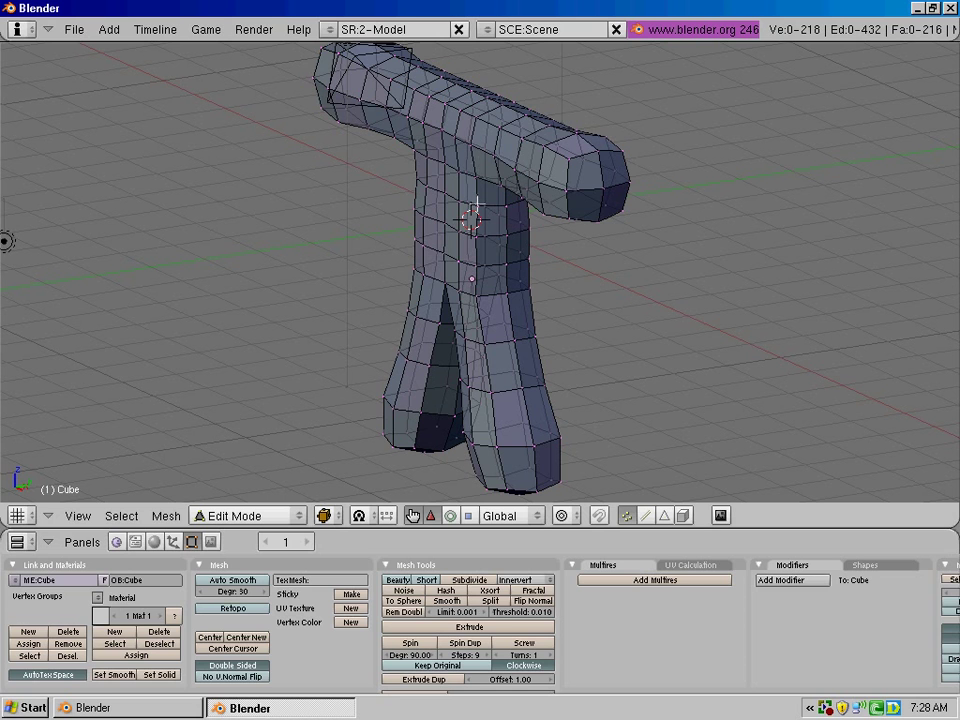
right_click(482, 205)
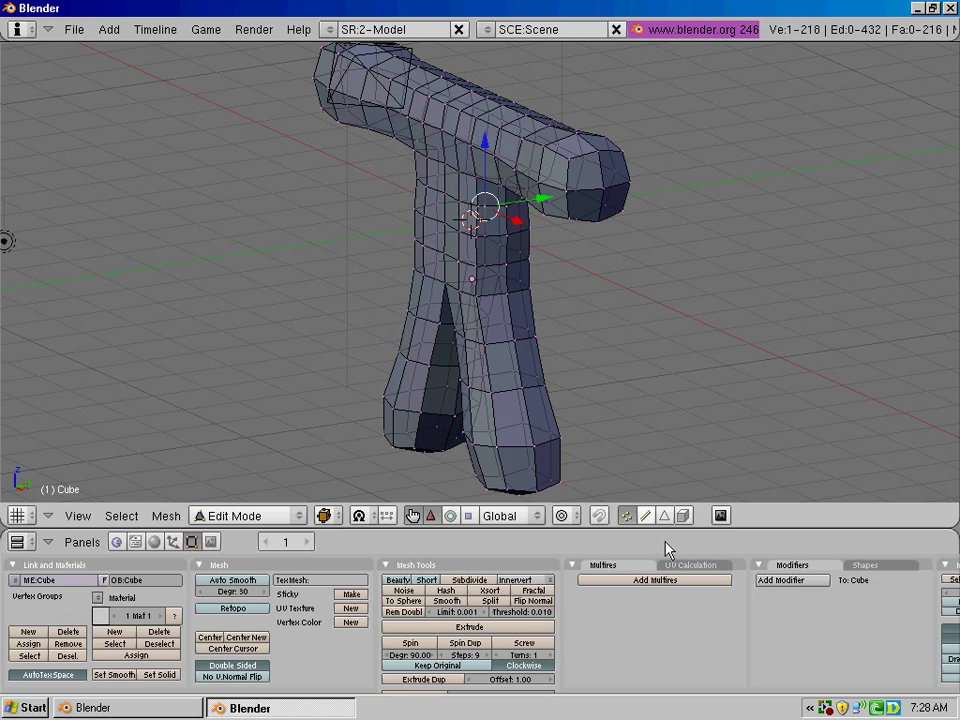
left_click(684, 515)
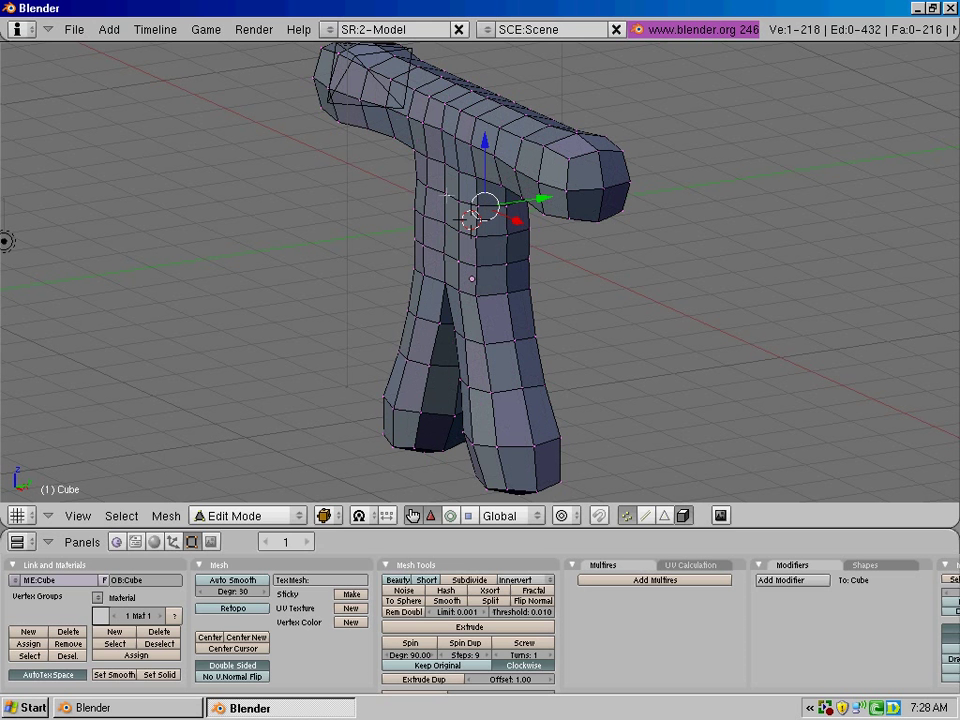
Select two vertices along the top of each arm and raise the four of them into peaks.
key("KP_7")
scroll(519, 272, "up", 2)
middle_click_drag(223, 270, 284, 270, "shift")
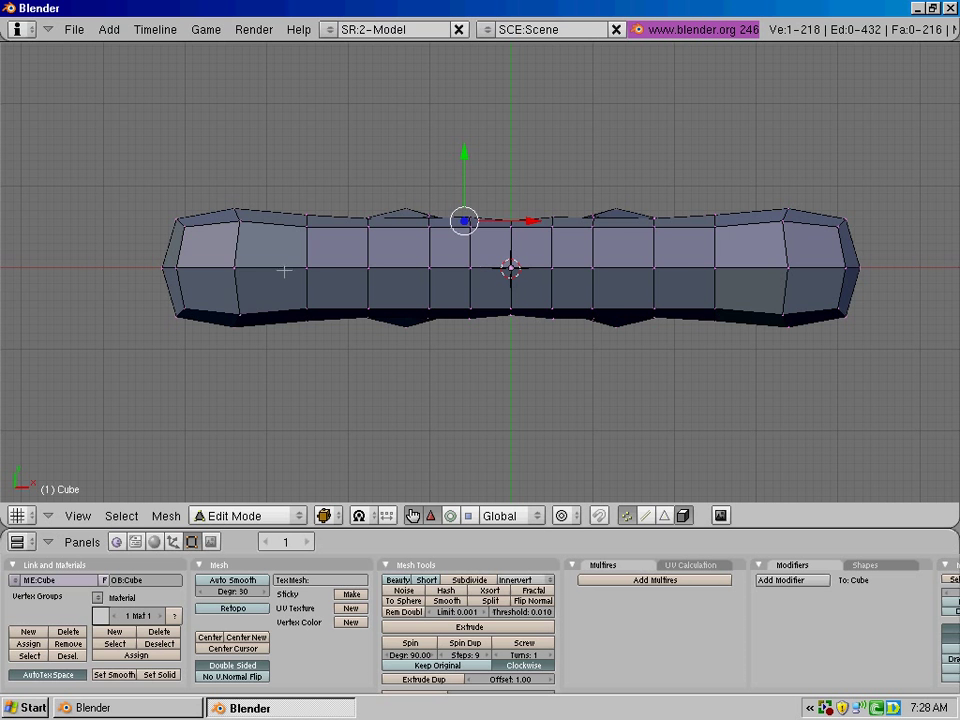
right_click(232, 268)
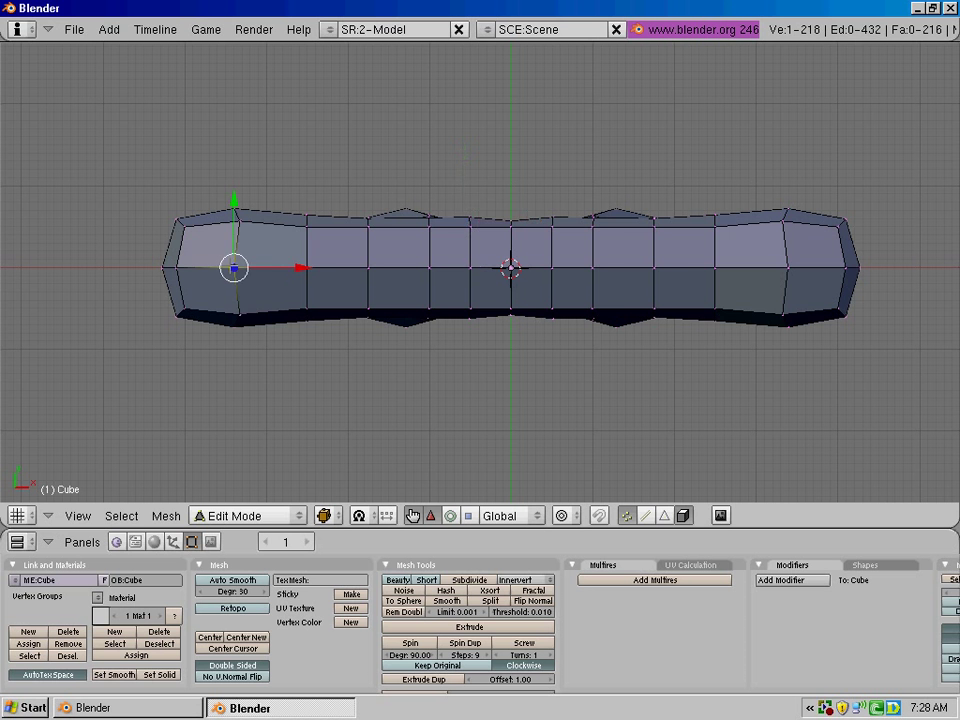
right_click(323, 271)
right_click(433, 268, "shift")
middle_click_drag(433, 268, 473, 146)
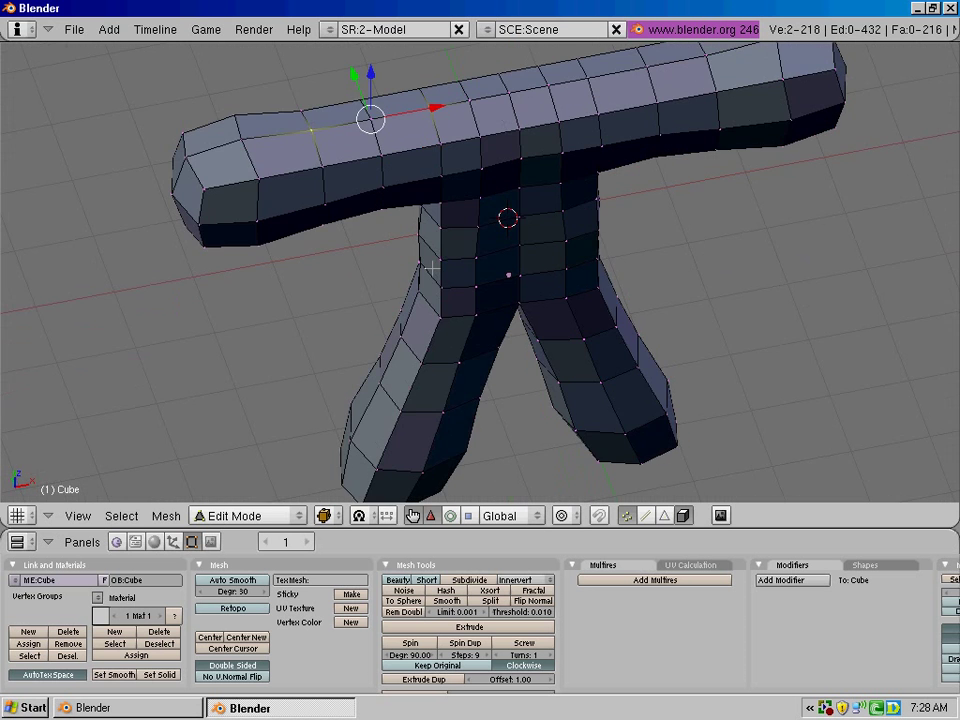
middle_click_drag(432, 268, 430, 270)
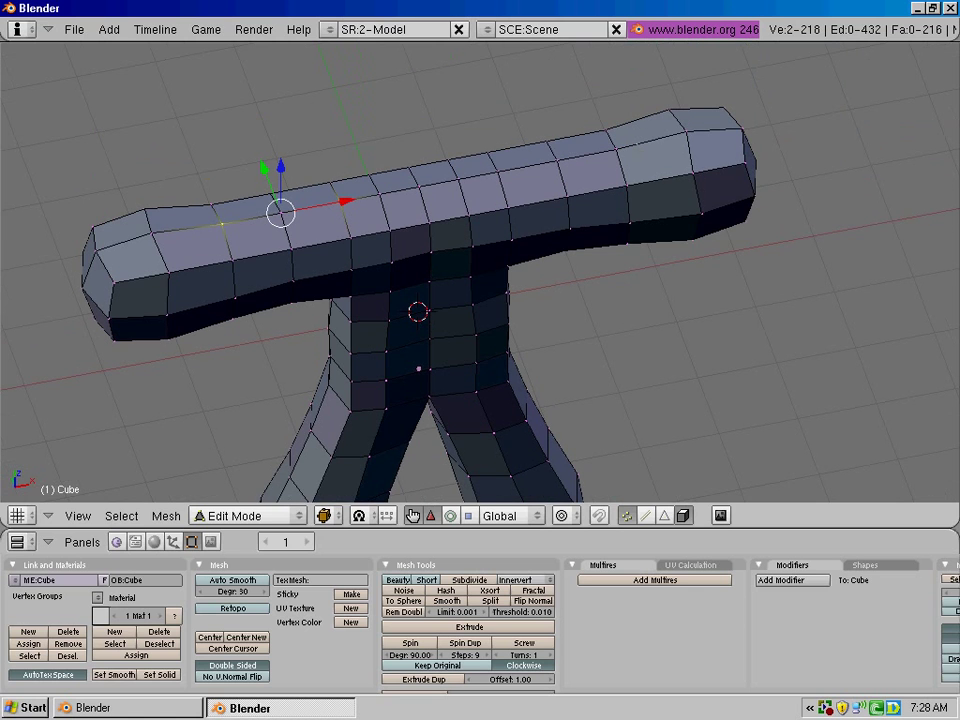
right_click(617, 148, "shift")
right_click(492, 168, "shift")
left_click_drag(420, 145, 411, 119)
key("Tab")
key("Tab")
Undo raising the four vertices on top of the arms.
right_click(291, 291)
key("ctrl+z")
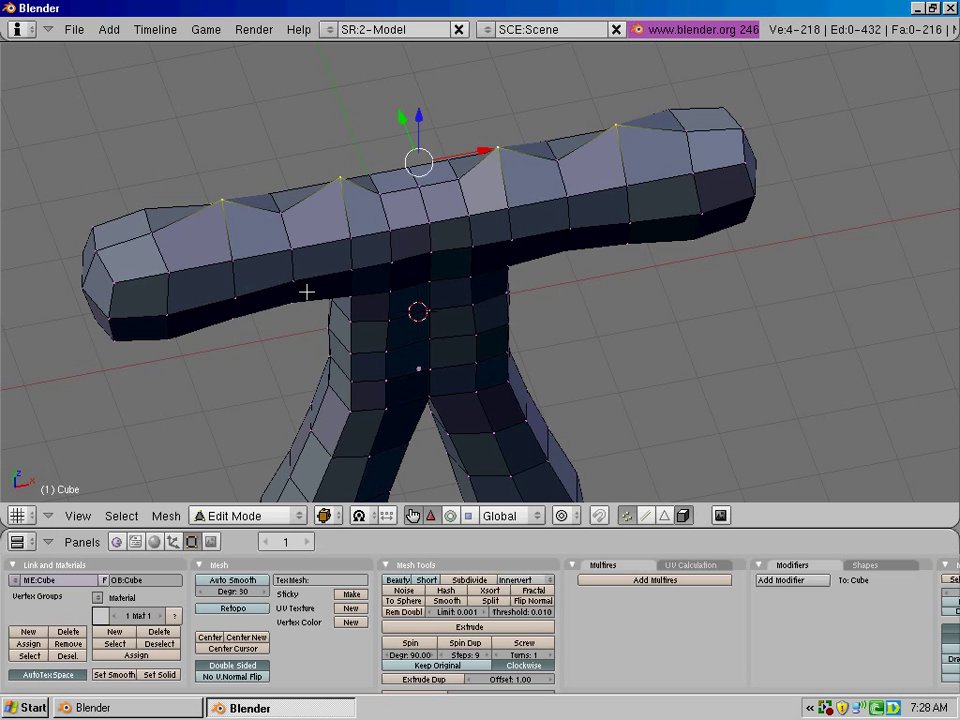
key("ctrl+z")
Select the four mid-arm vertices around the arm on the negative X side and scale them up in side view.
right_click(341, 201)
right_click(222, 223)
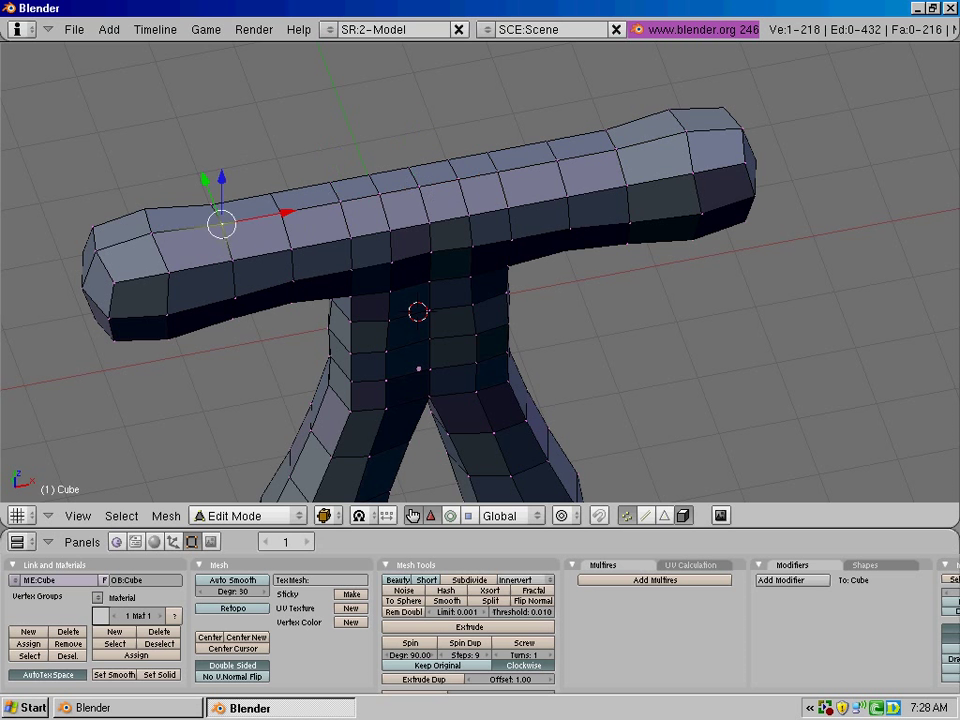
right_click(232, 297, "shift")
key("z")
right_click(206, 235, "shift")
right_click(214, 292, "shift")
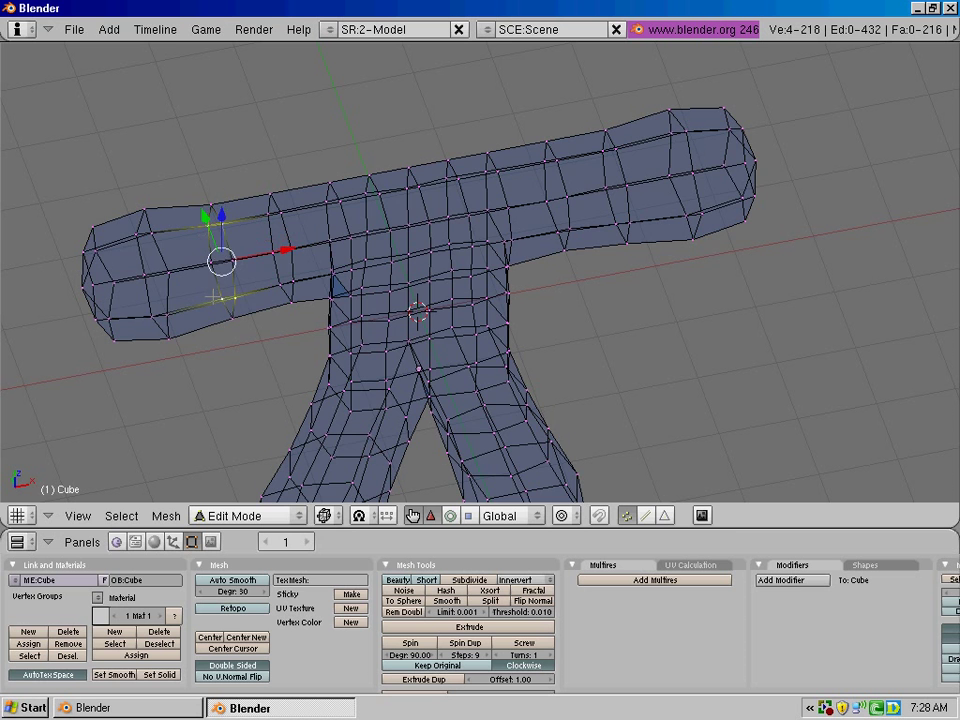
key("z")
middle_click_drag(250, 261, 350, 281)
key("KP_3")
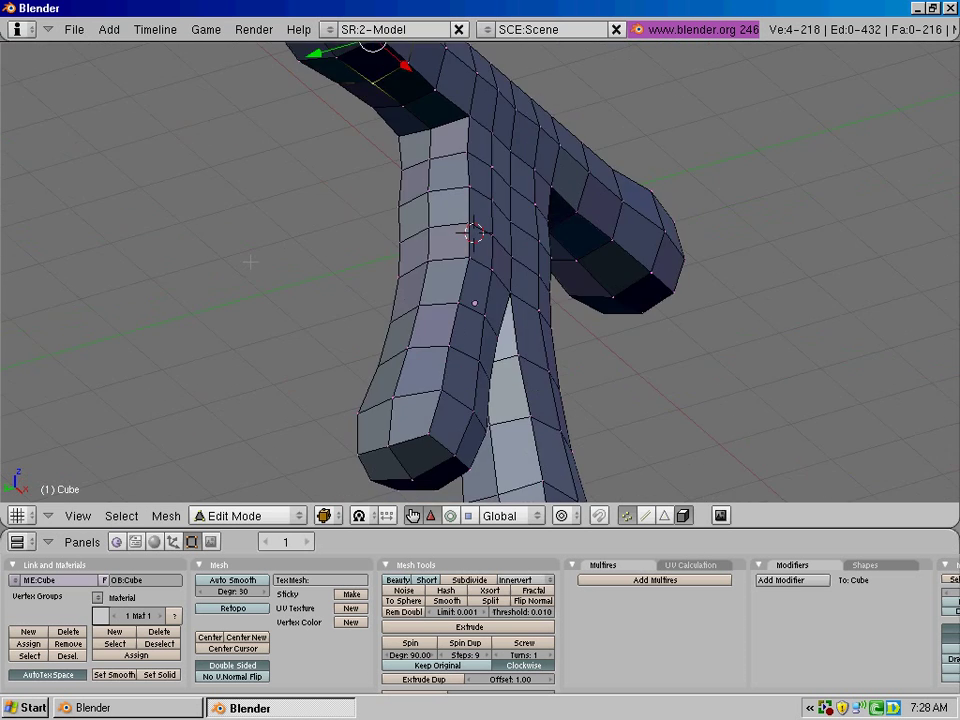
key("s")
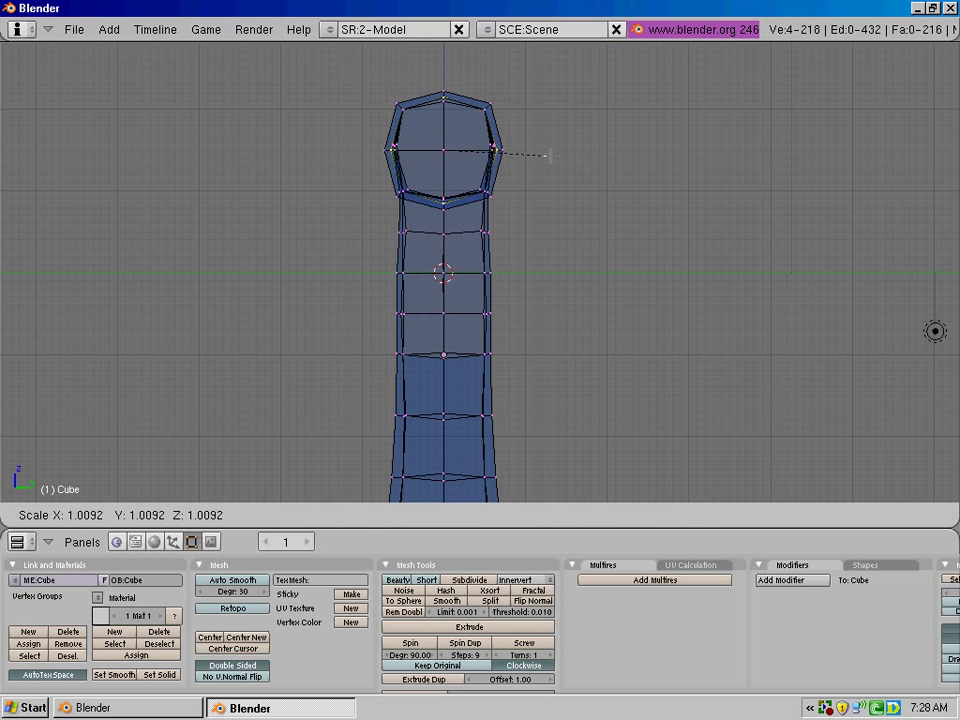
left_click(588, 137)
Inspect the enlarged arm section in solid view from several angles.
key("z")
key("KP_4")
key("KP_4")
key("KP_4")
key("KP_8")
key("KP_8")
key("KP_4")
key("KP_4")
key("KP_4")
key("KP_4")
key("KP_4")
scroll(580, 135, "down", 1)
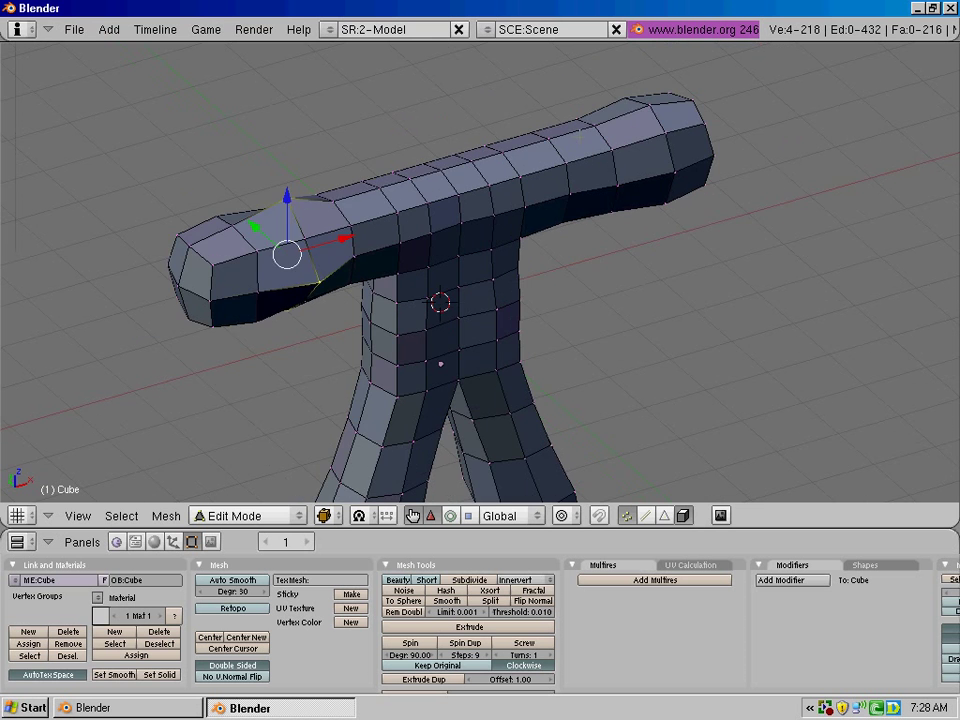
Undo the scaling of the mid-arm vertices.
key("ctrl+z")
scroll(446, 276, "down", 6, "shift")
scroll(422, 309, "down", 3)
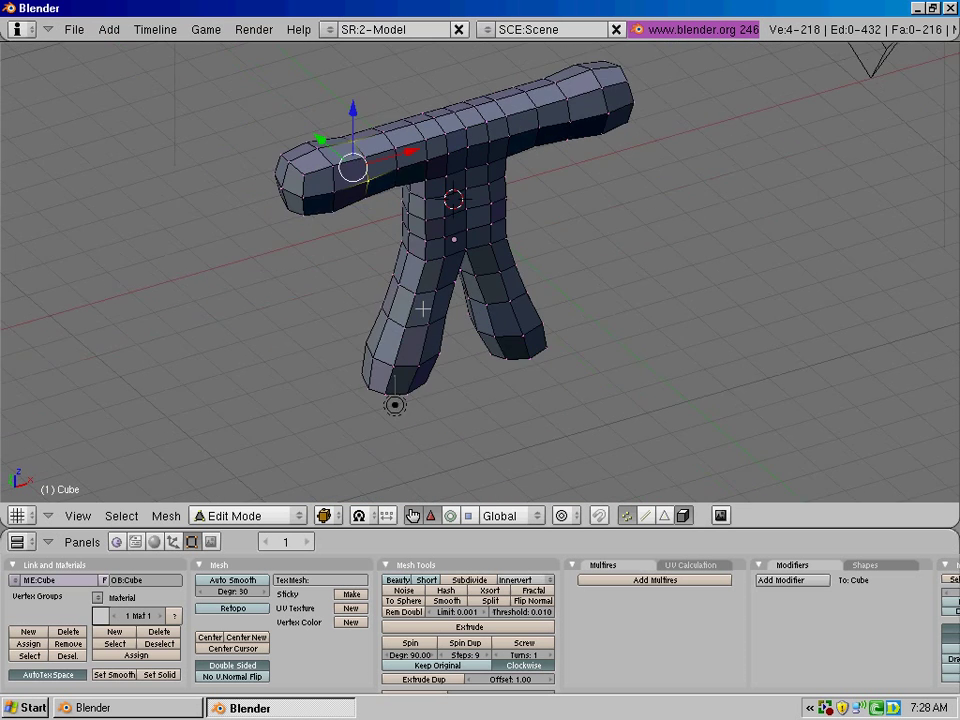
Move the mid-waist side vertices on the negative X side of the torso slightly inward in front wireframe view.
scroll(397, 255, "up", 2)
scroll(397, 255, "up", 1)
key("KP_1")
scroll(404, 238, "up", 2, "shift")
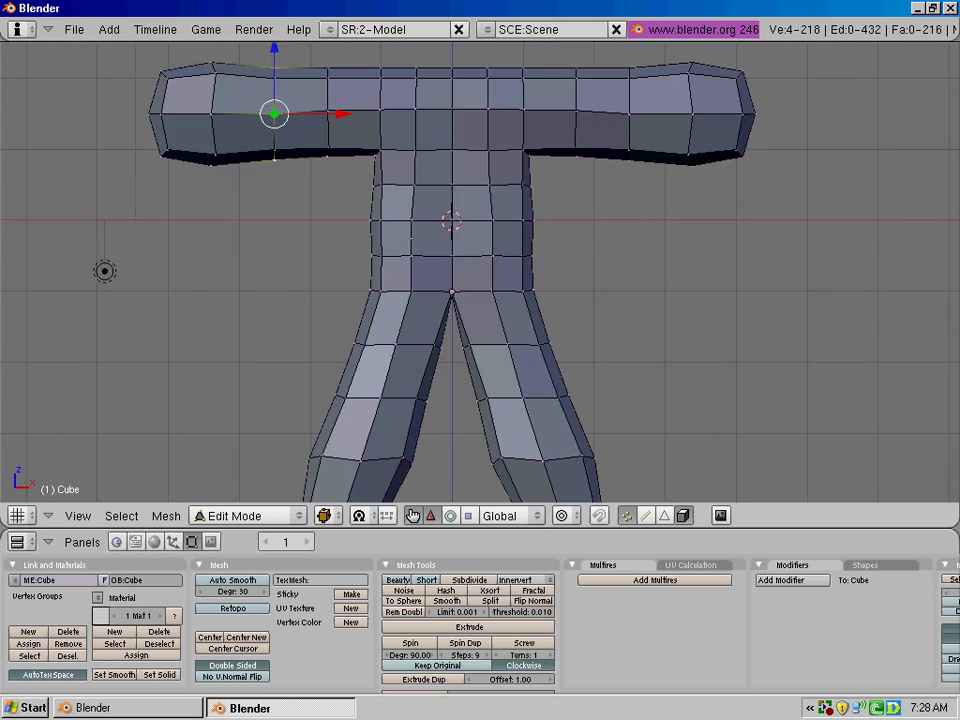
scroll(404, 238, "up", 2)
key("z")
scroll(404, 238, "up", 3, "shift")
right_click(324, 268)
right_click(312, 264, "shift")
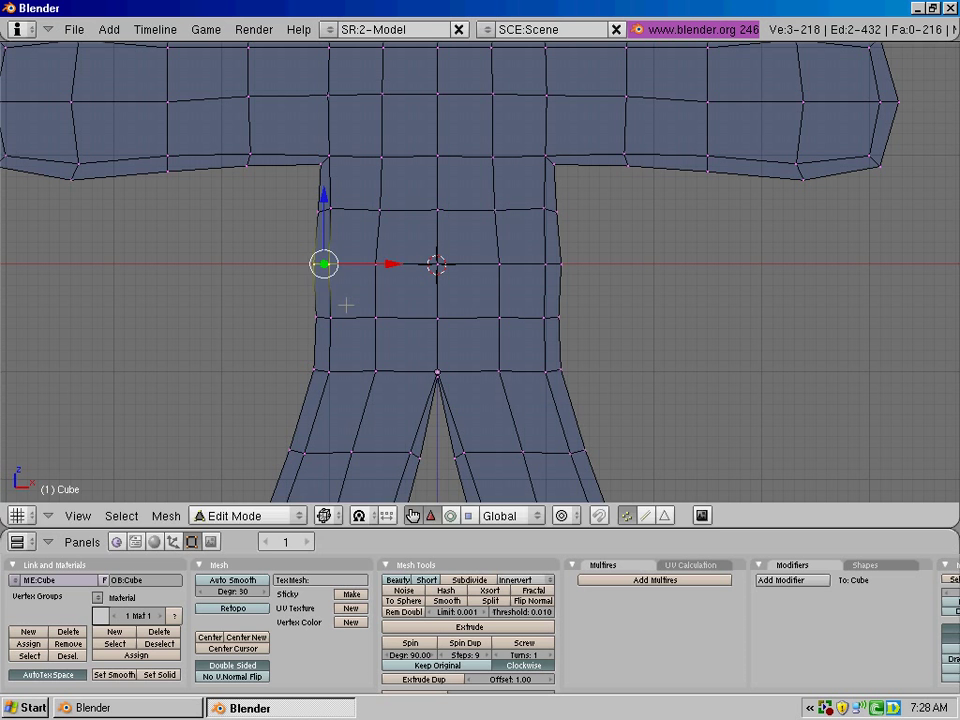
key("g")
left_click(361, 302)
Move the mid-waist side vertices on the positive X side inward, followed by those one row lower.
right_click(501, 253)
right_click(549, 264)
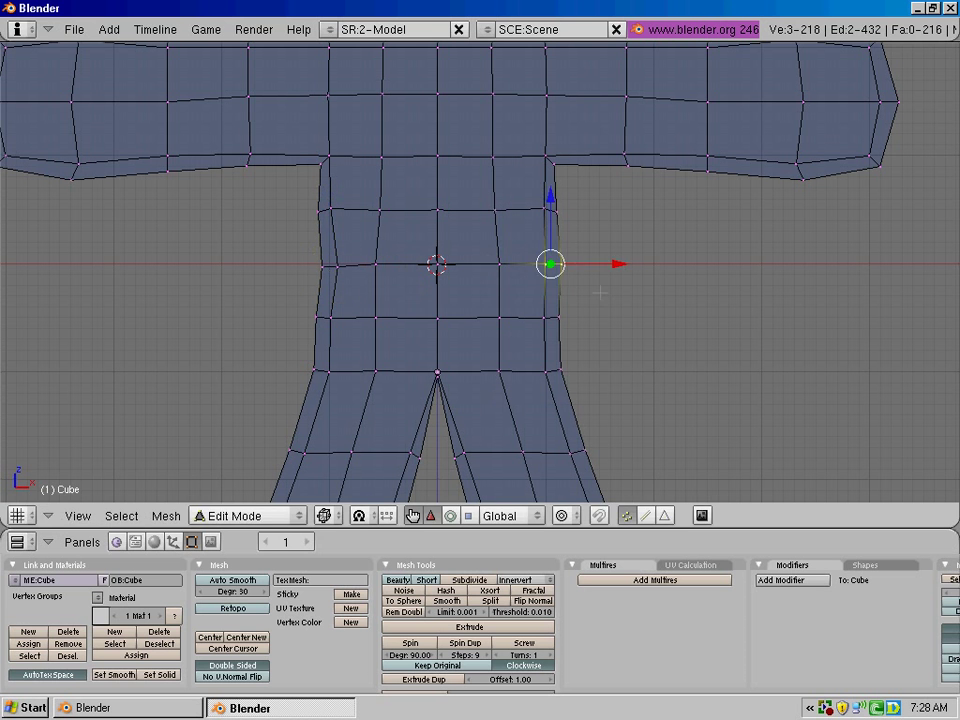
key("g")
left_click(546, 266)
right_click(558, 317)
key("g")
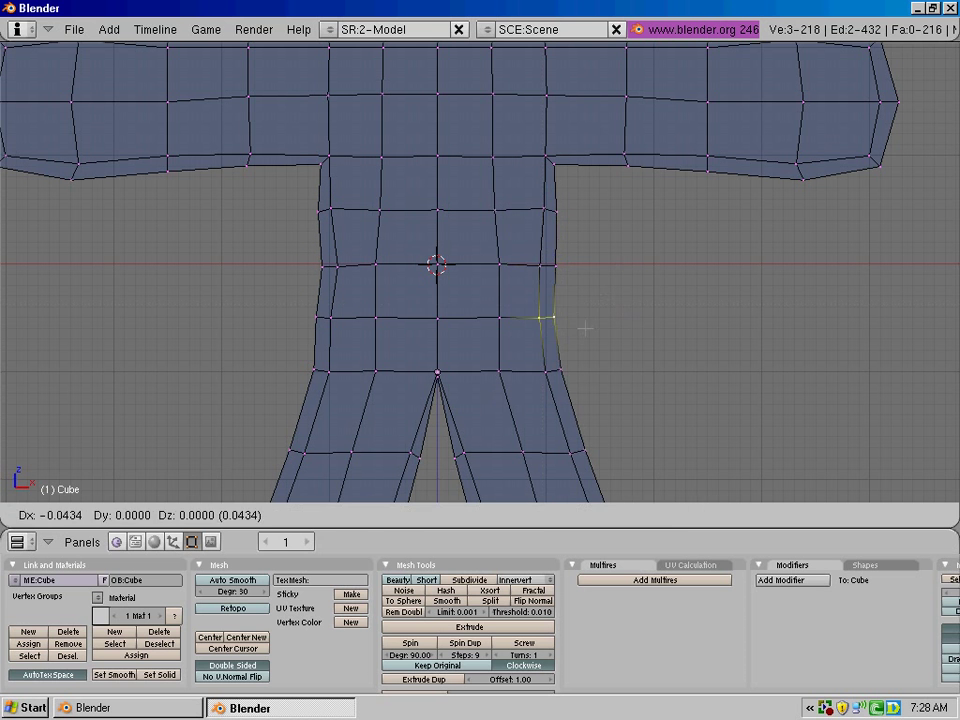
left_click(540, 317)
Box-select the lower-waist side vertices on the negative X side and move them inward to match the other side.
right_click(316, 317)
key("b")
left_click_drag(305, 301, 343, 322)
key("g")
left_click(350, 322)
Examine the narrowed waist in solid view, in both Object Mode and Edit Mode.
scroll(278, 278, "down", 3)
middle_click_drag(228, 276, 278, 276, "shift")
key("Tab")
key("z")
scroll(475, 299, "down", 1)
scroll(475, 299, "down", 2, "ctrl")
scroll(475, 299, "down", 1, "shift")
key("Tab")
key("Tab")
key("Tab")
Undo all Edit Mode changes on the figure, back to the fully selected, smooth-shaded mesh.
key("ctrl+z")
key("ctrl+z")
key("ctrl+z")
key("ctrl+z")
key("ctrl+z")
key("ctrl+z")
key("ctrl+z")
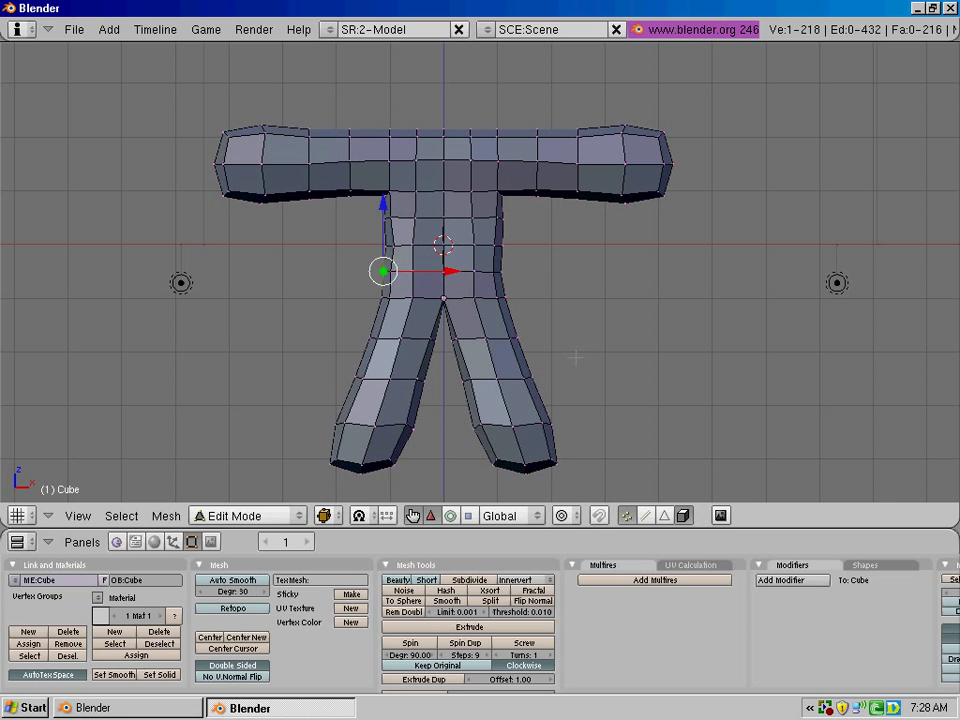
key("ctrl+z")
key("ctrl+z")
key("ctrl+z")
key("ctrl+z")
key("ctrl+z")
key("ctrl+z")
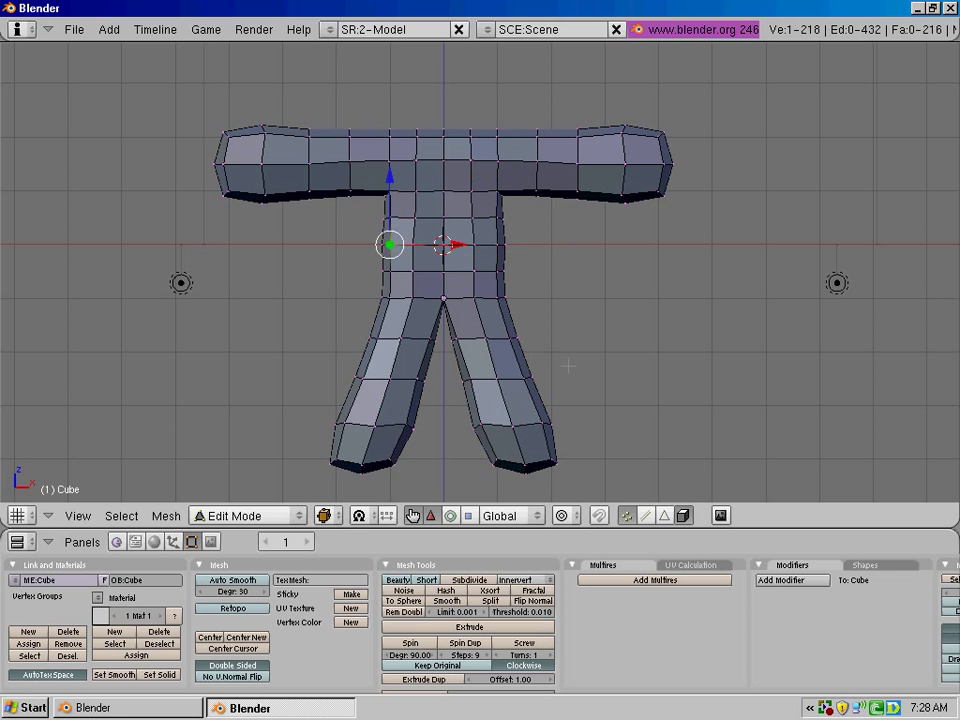
key("ctrl+z")
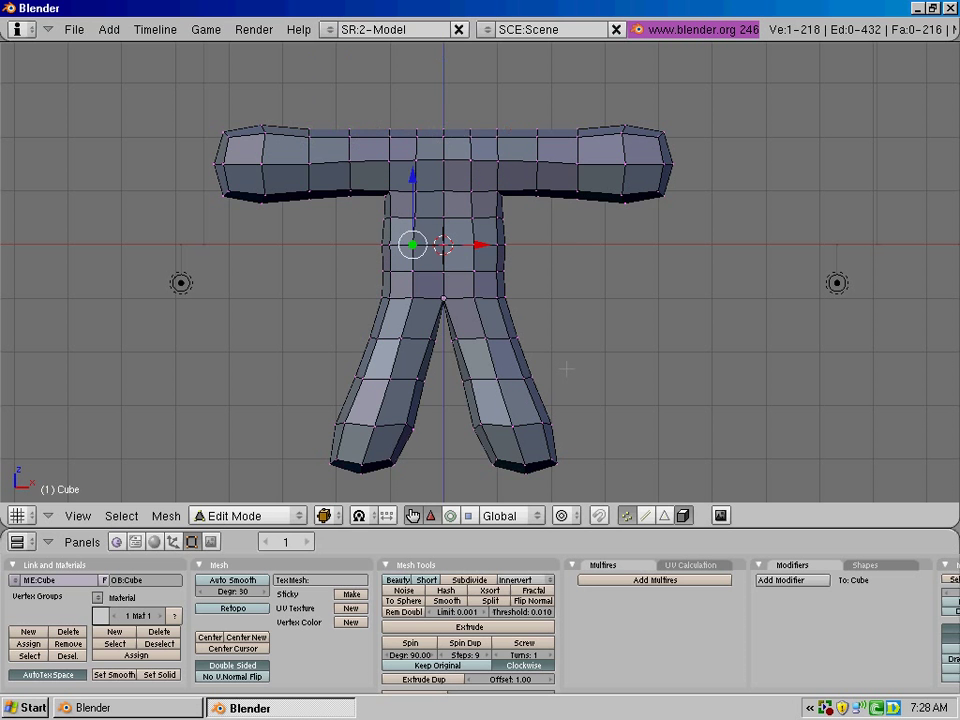
key("ctrl+z")
key("a")
key("ctrl+z")
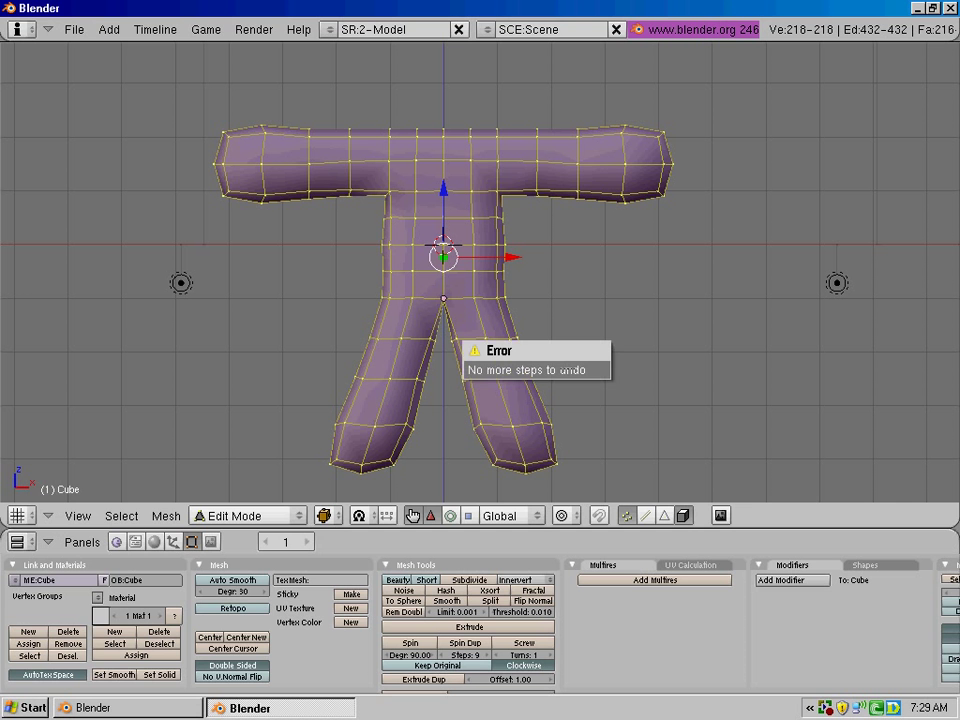
Leave Edit Mode and add a Subsurf modifier to the figure.
key("Tab")
left_click(606, 580)
left_click(614, 388)
key("z")
key("z")
Render the subsurfed figure from the camera view and close the render window.
key("KP_0")
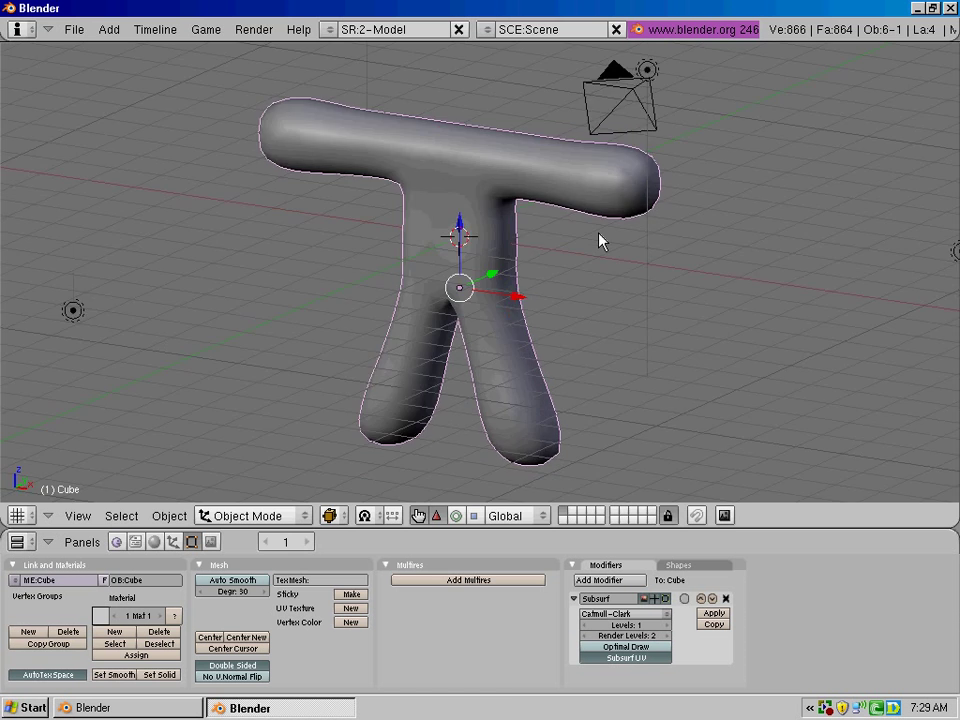
key("F12")
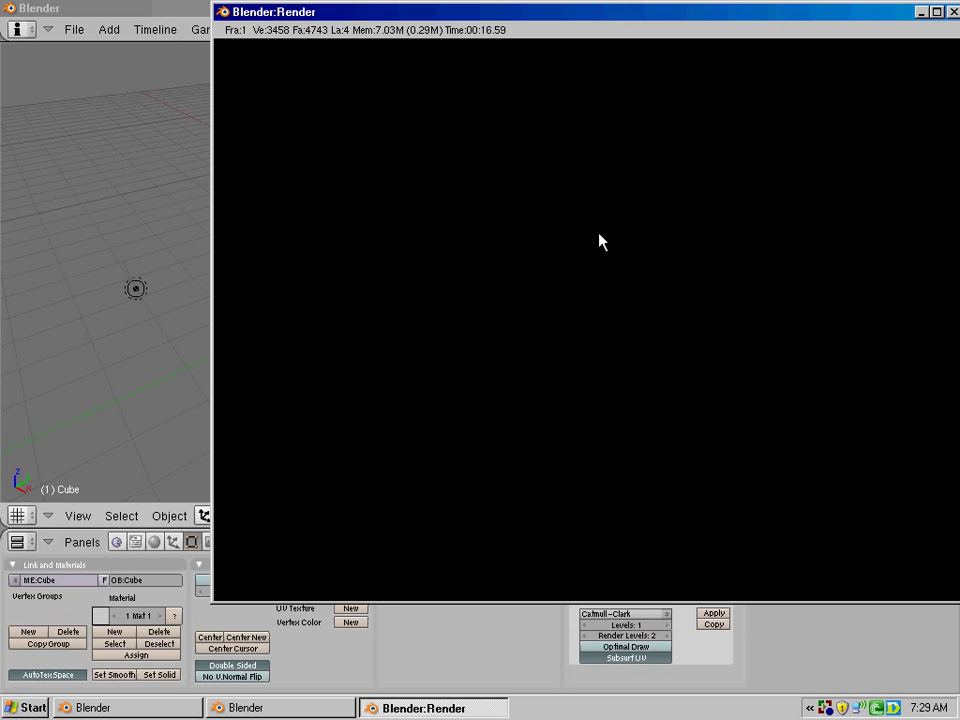
left_click(951, 12)
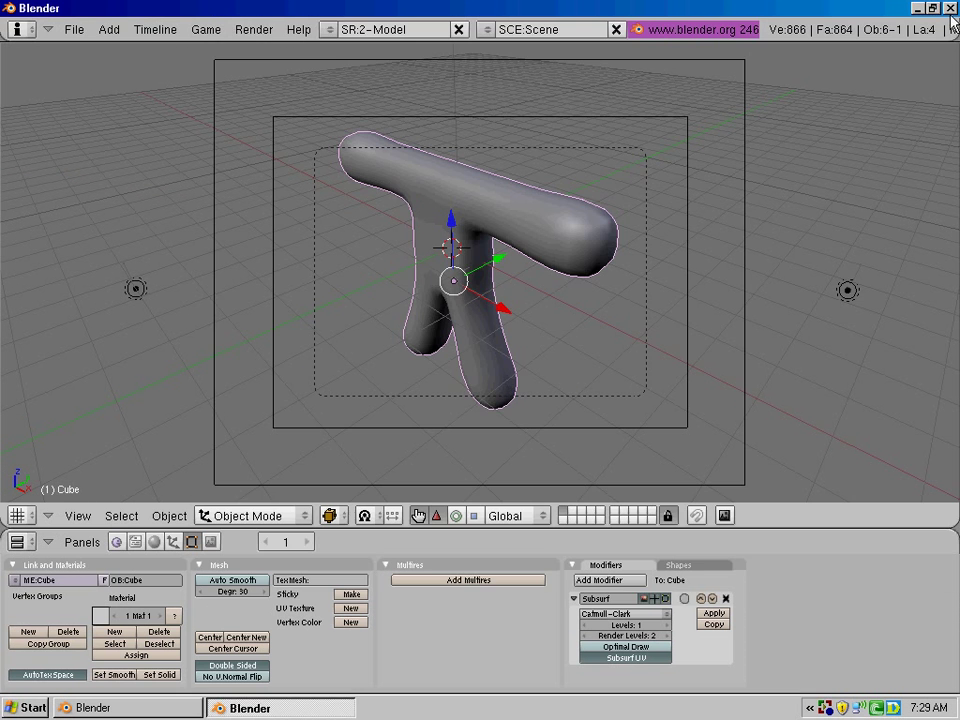
Switch off the extra effects in the render settings and render the figure from the camera again.
left_click(211, 541)
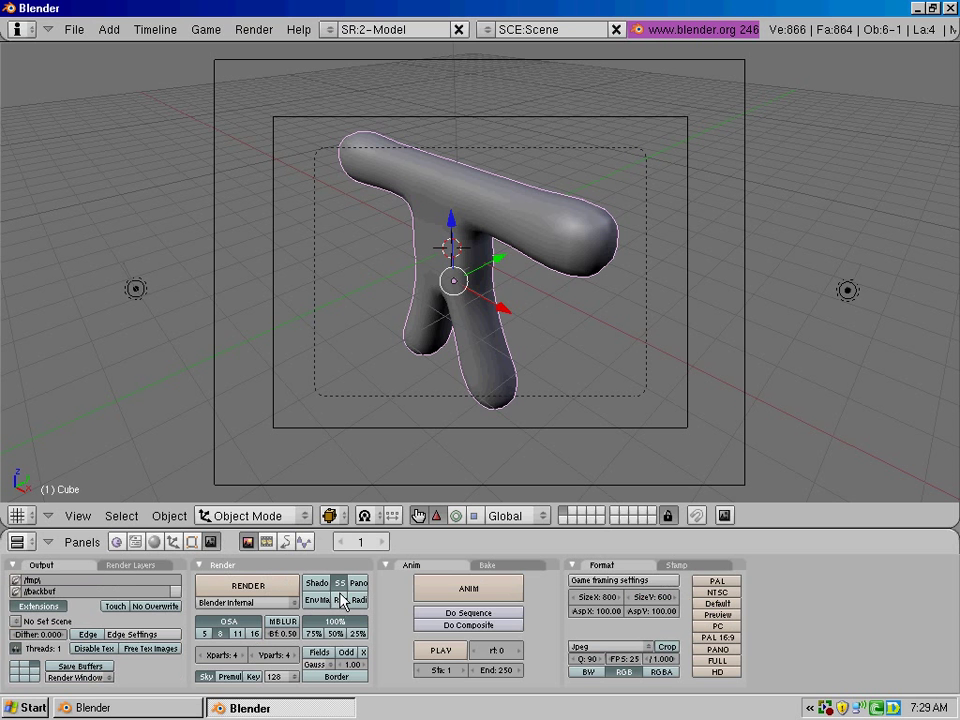
key("F12")
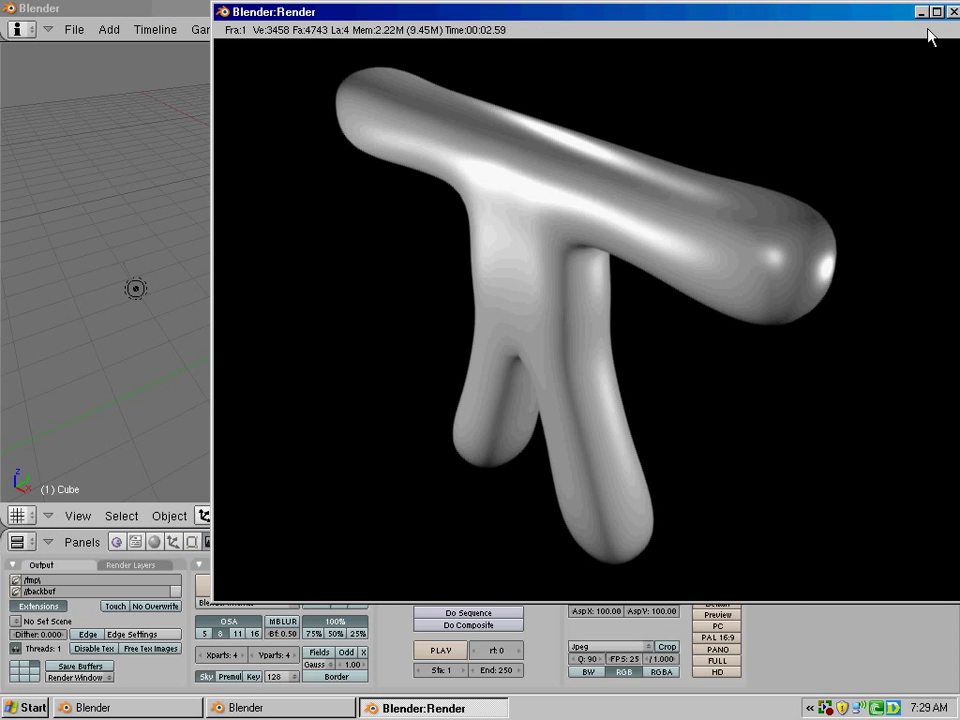
key("Escape")
Frame the smoothed figure in the front view.
key("KP_1")
scroll(545, 310, "down", 3)
scroll(545, 304, "up", 2)
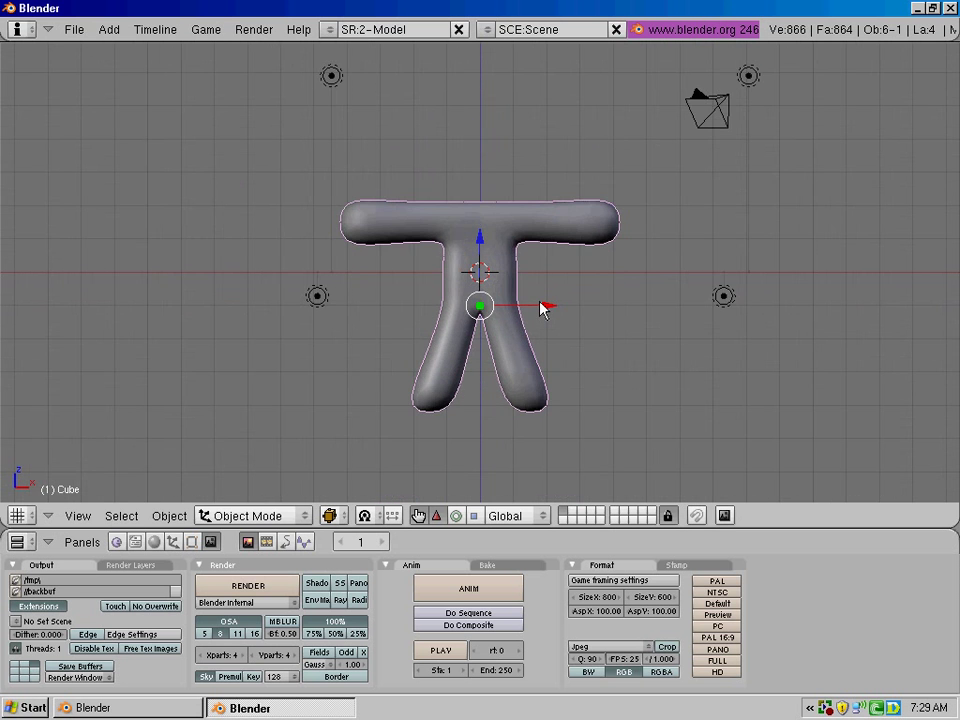
scroll(540, 308, "up", 3)
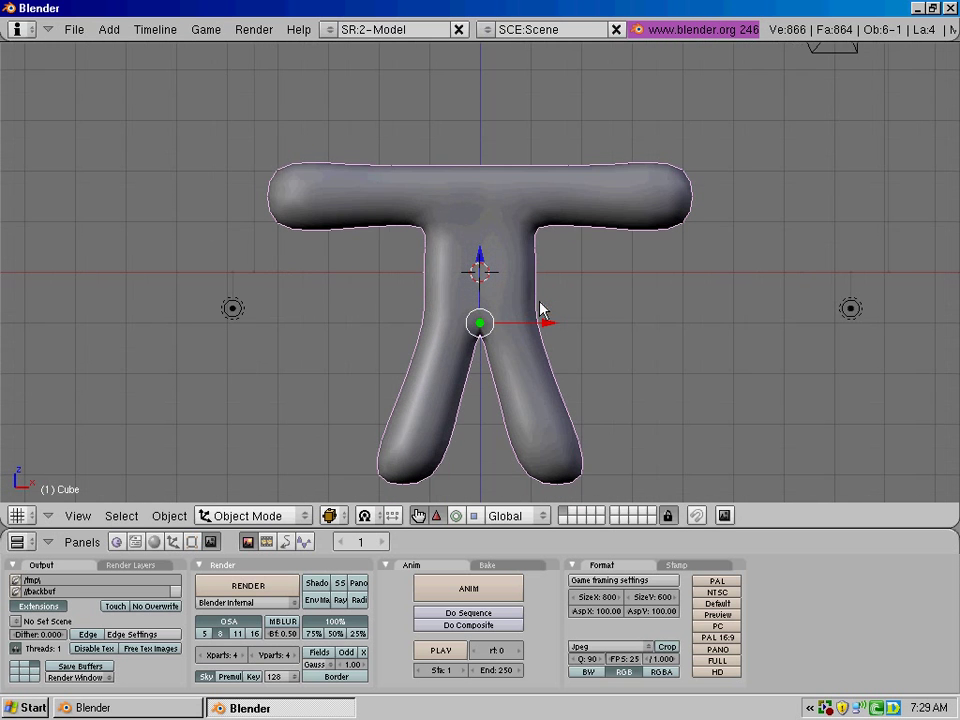